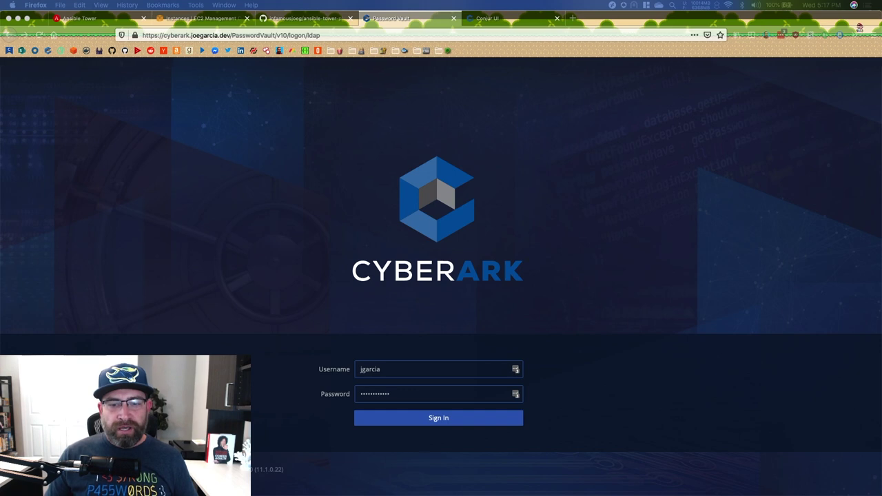
- Sign in to the vault and open the AnsibleAWSUser account's details
click(442, 420)
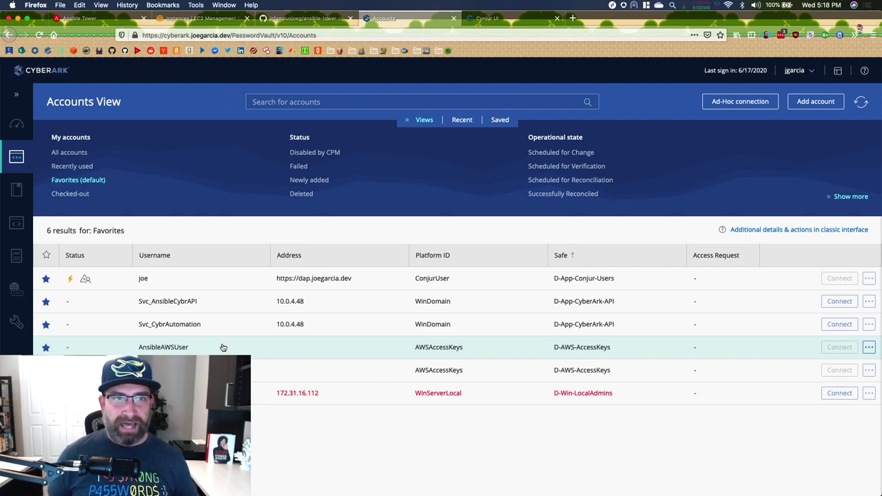
click(222, 347)
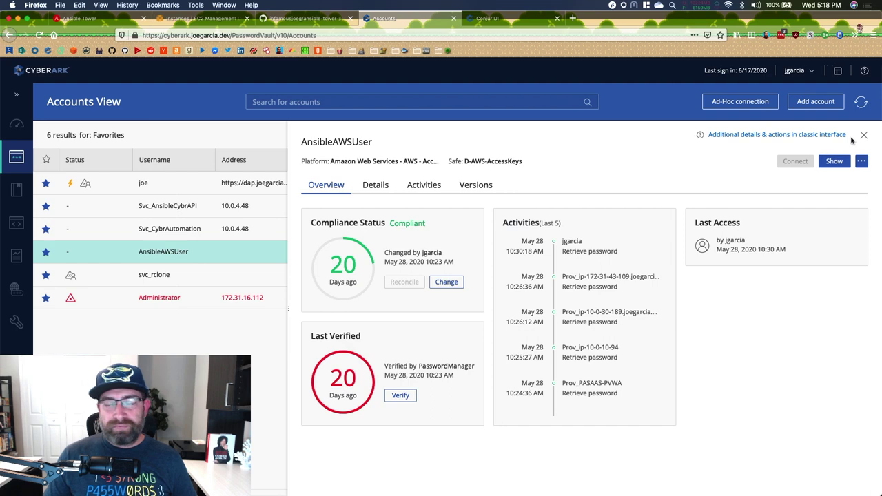
- Close the AnsibleAWSUser details and start a search for all applications
click(863, 135)
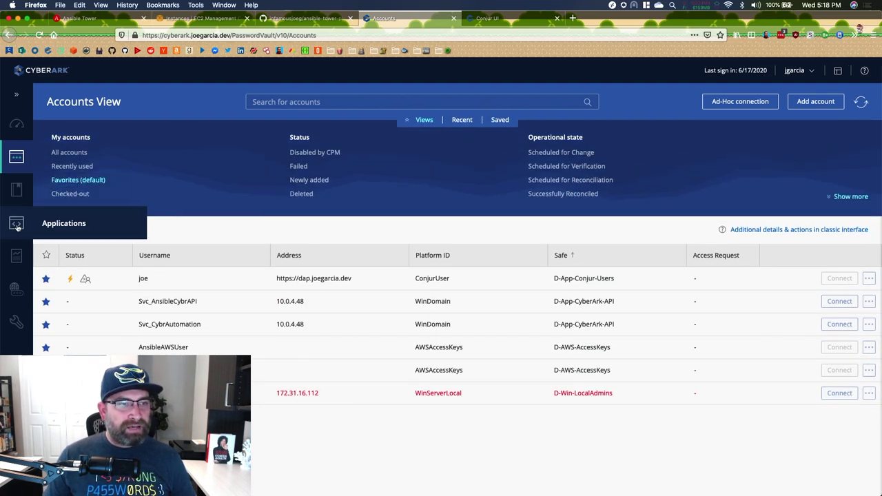
click(17, 93)
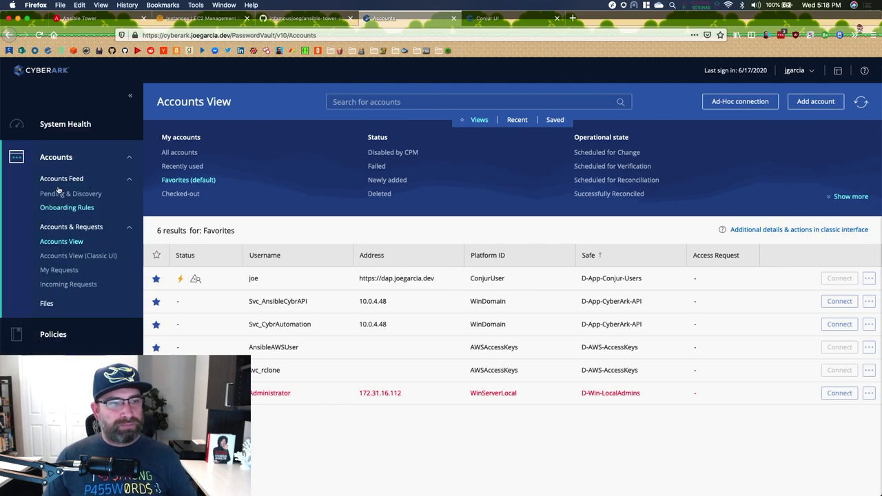
click(129, 96)
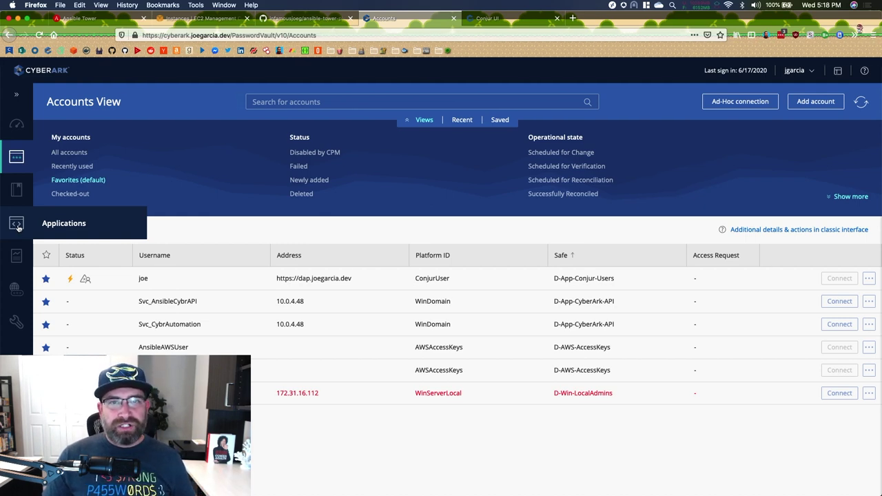
click(17, 225)
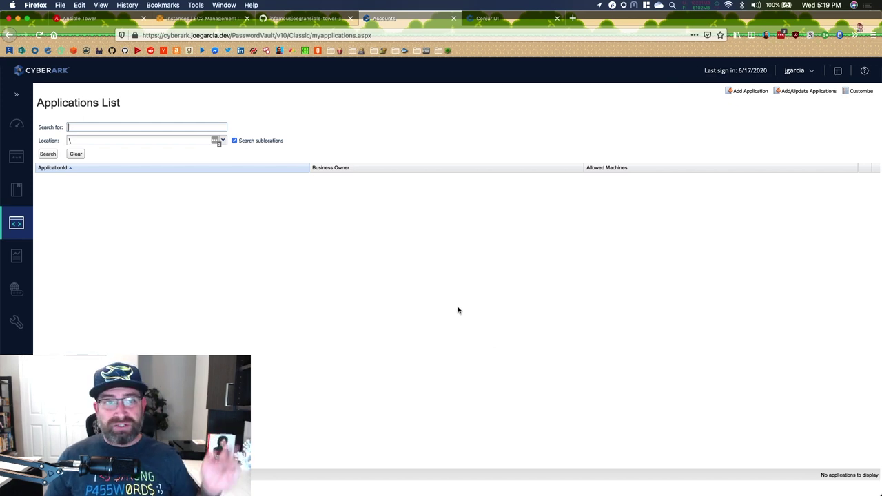
click(50, 154)
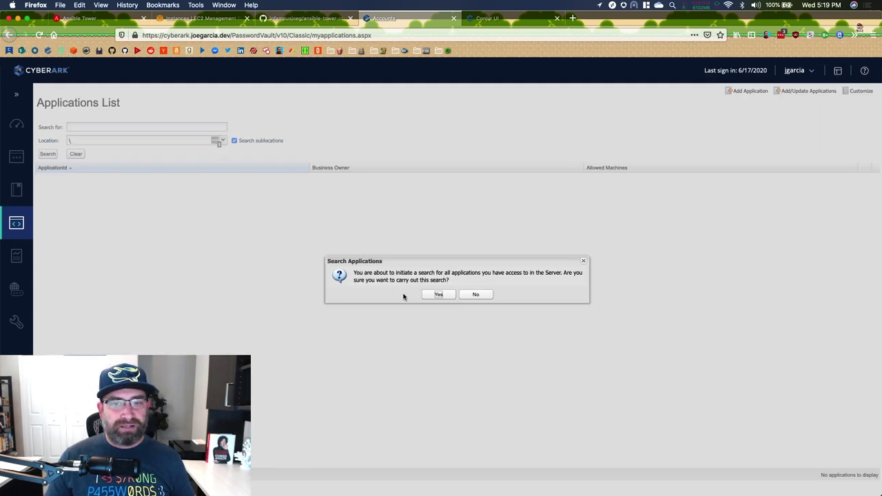
- Confirm the all-applications search and open the Ansible application's allowed machines
click(435, 296)
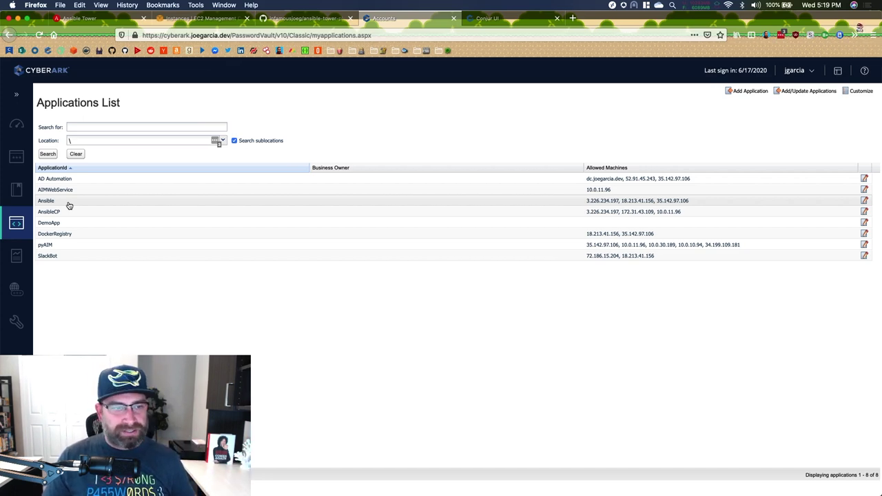
click(68, 205)
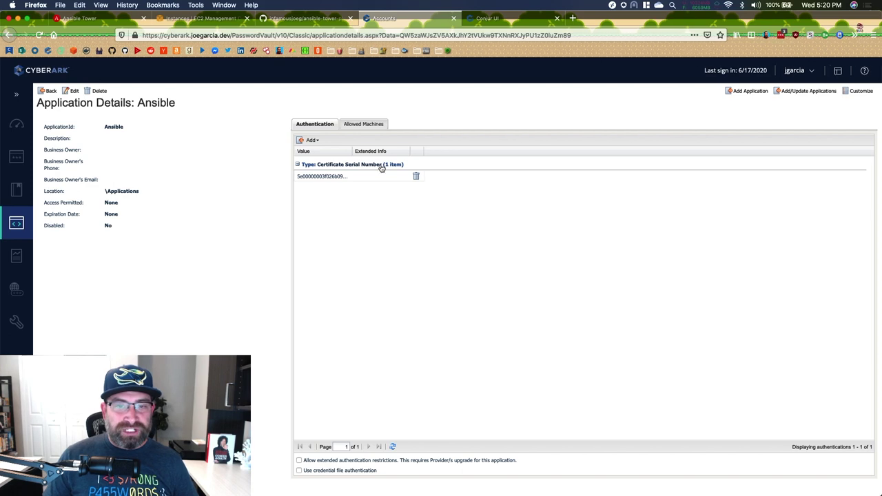
click(364, 124)
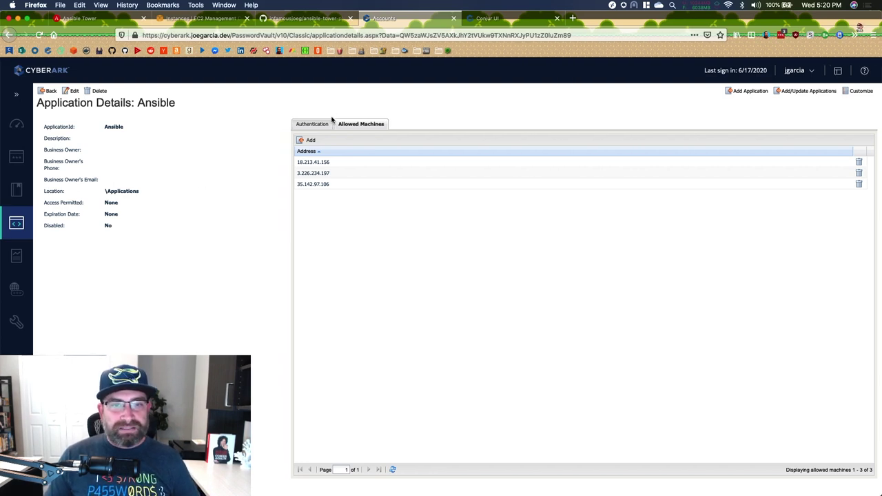
- Return to Ansible's authentication methods, then go to the Master Policy page
click(330, 123)
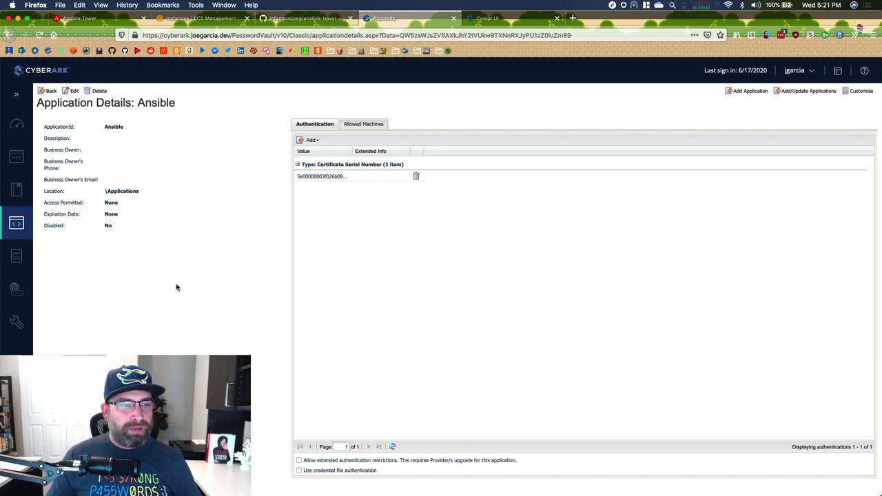
click(15, 191)
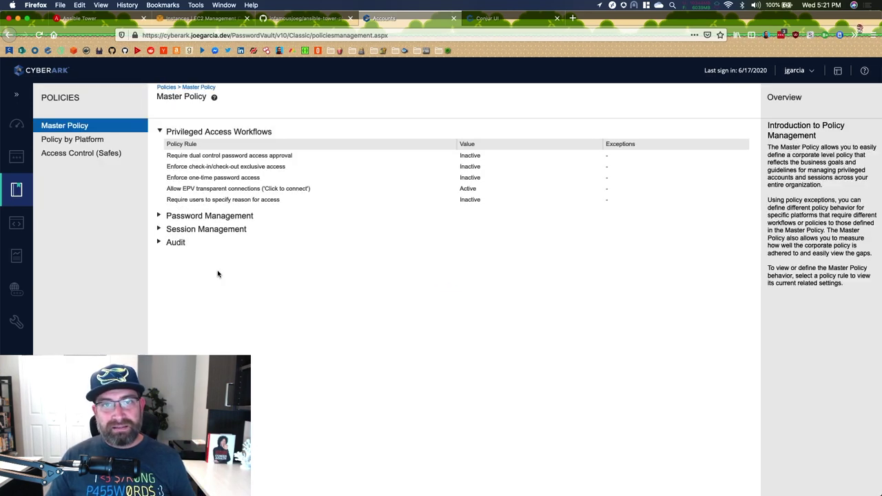
- Select the D-AWS-AccessKeys safe from the safes list and load its members
click(53, 154)
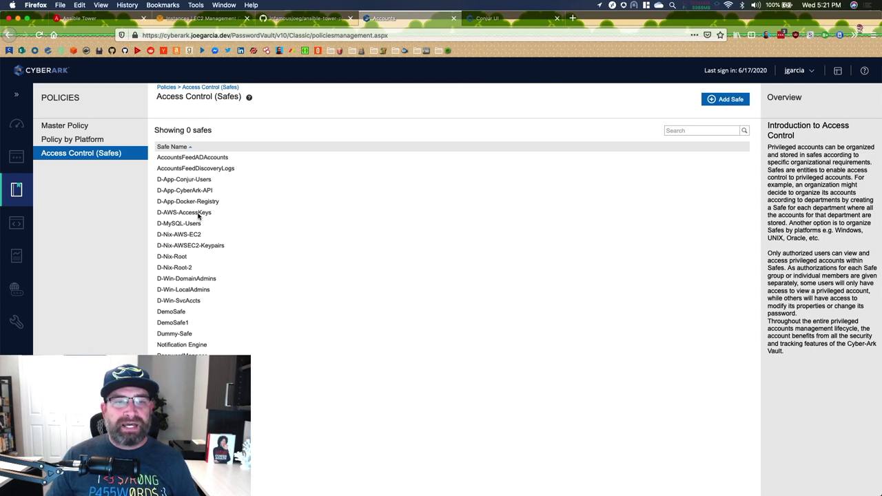
click(198, 216)
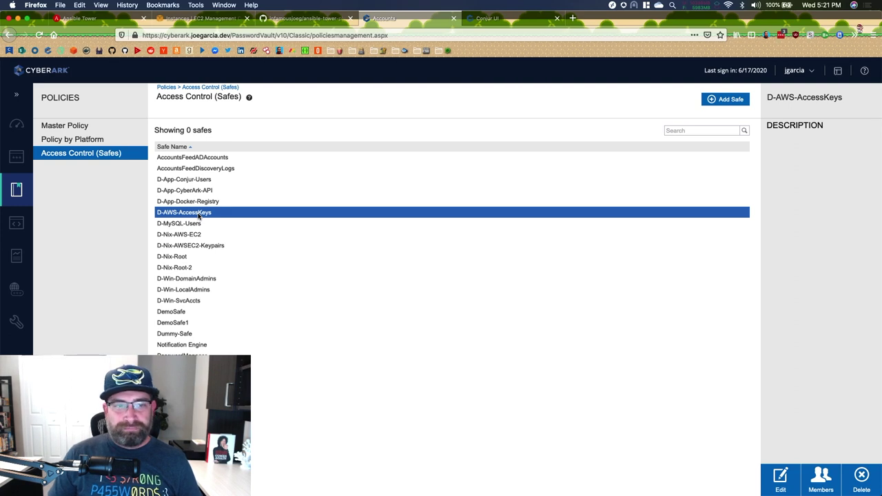
click(822, 476)
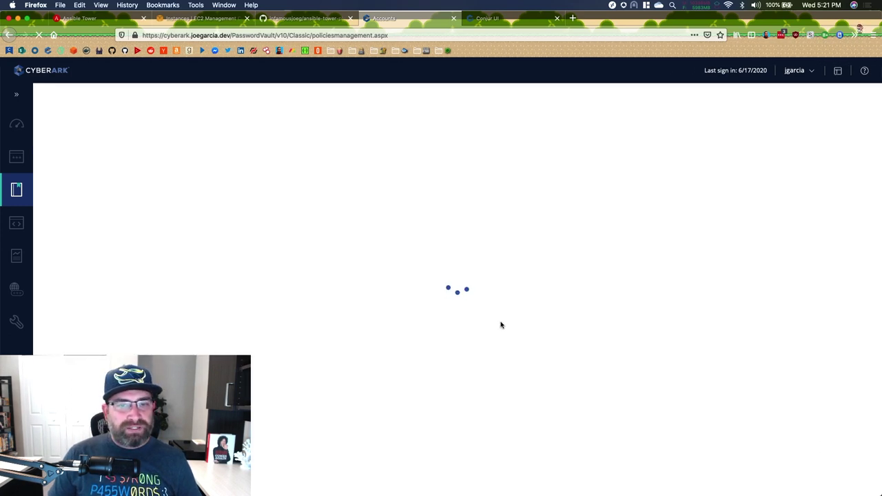
- Widen User Name and scroll through all D-AWS-AccessKeys member permissions before switching to Ansible Tower
drag(257, 166, 283, 169)
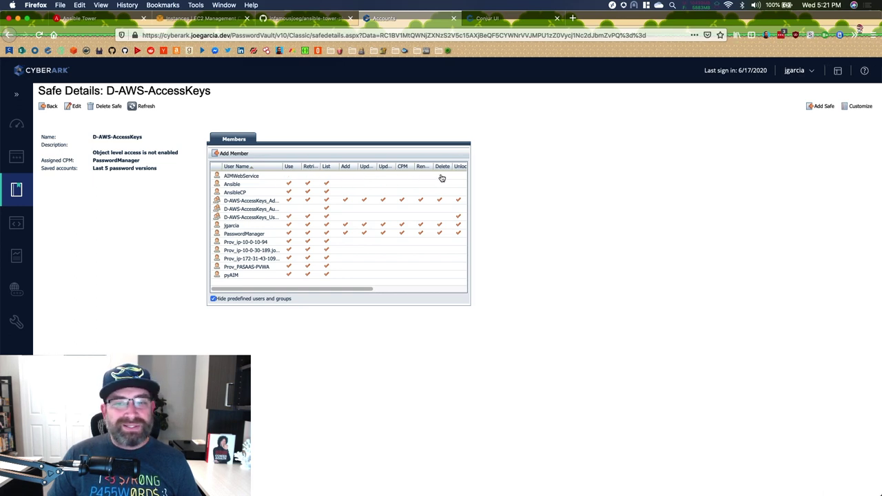
drag(299, 289, 235, 288)
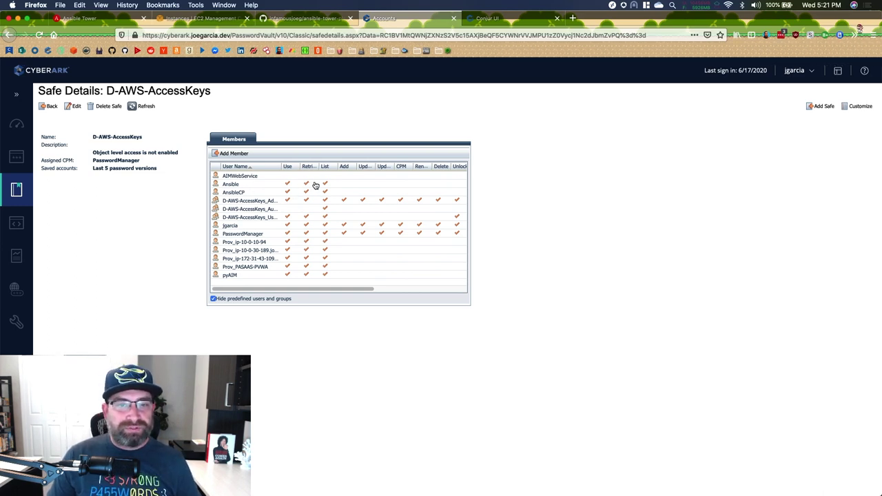
drag(319, 288, 438, 284)
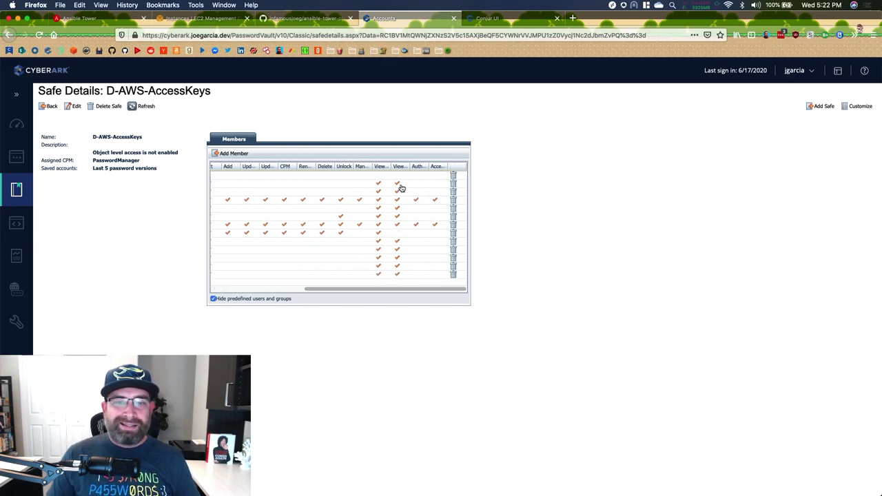
drag(367, 290, 182, 295)
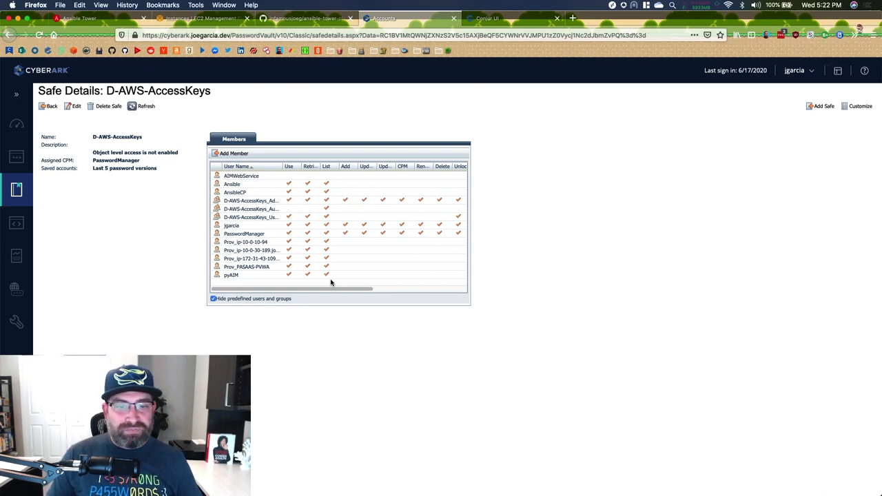
drag(336, 289, 438, 288)
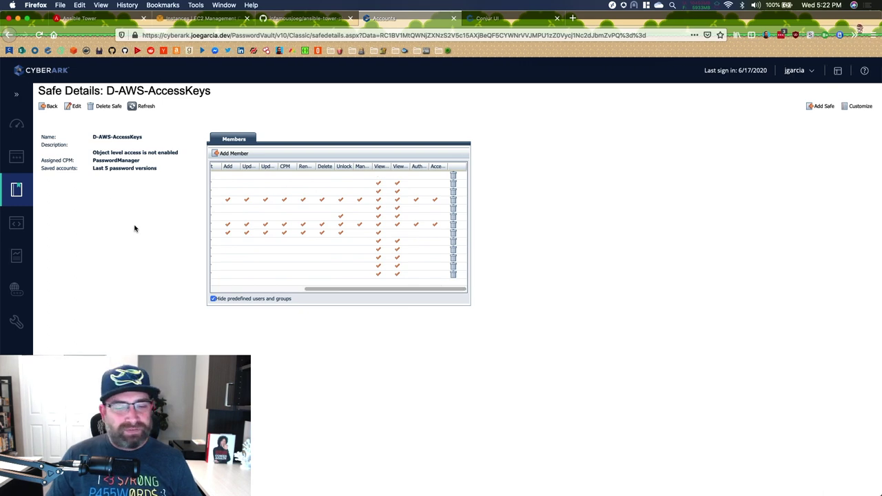
drag(324, 290, 154, 281)
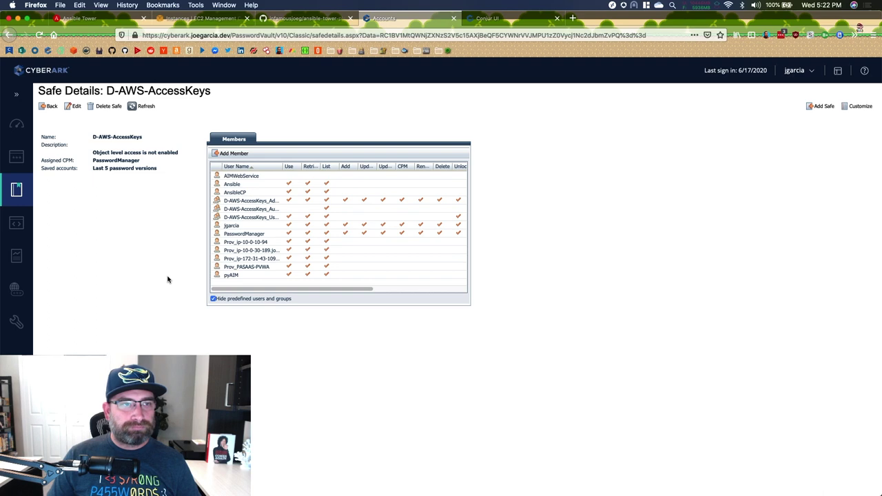
click(111, 21)
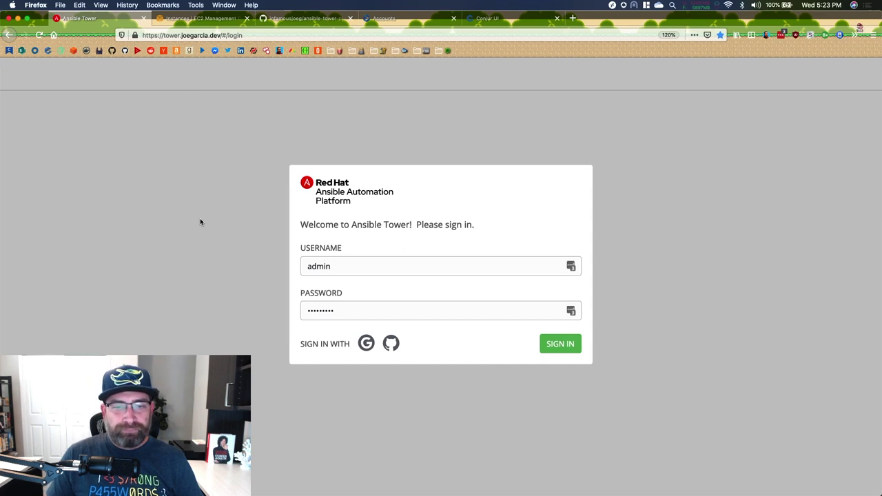
- Sign in to Ansible Tower as admin and go to the Organizations list
click(560, 343)
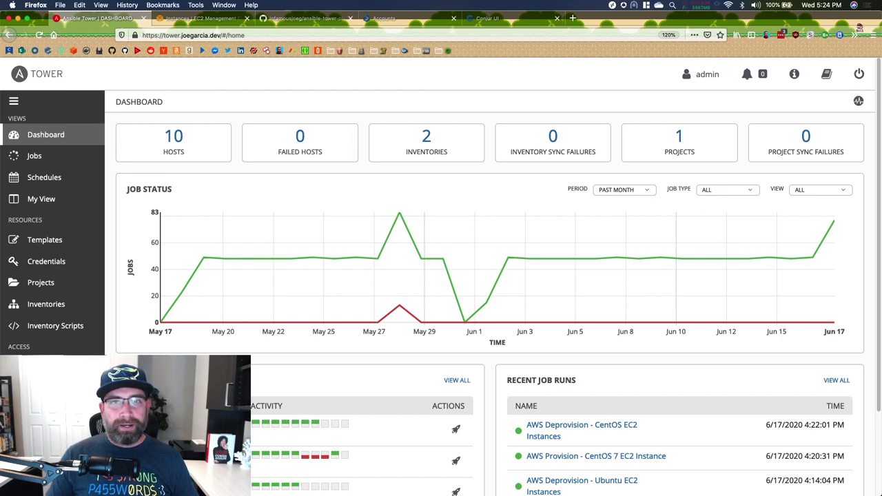
click(46, 368)
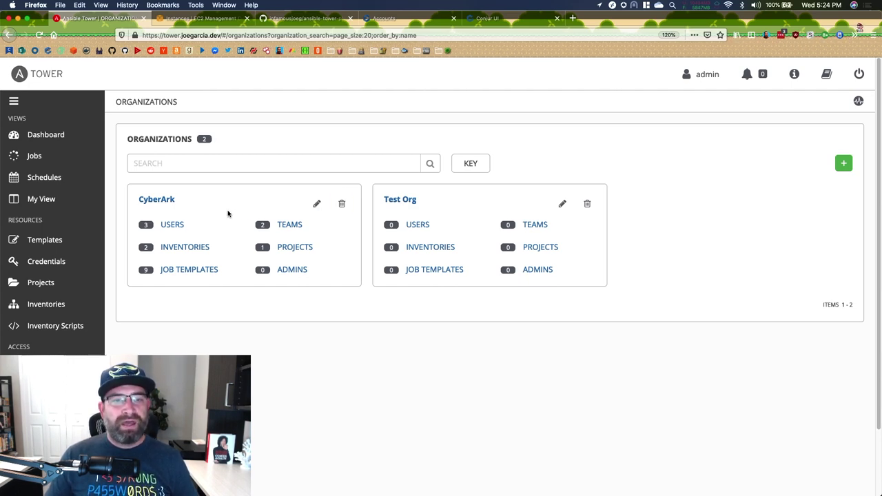
- Open the CyberArk organization's Details form, then move to the Teams list
click(157, 200)
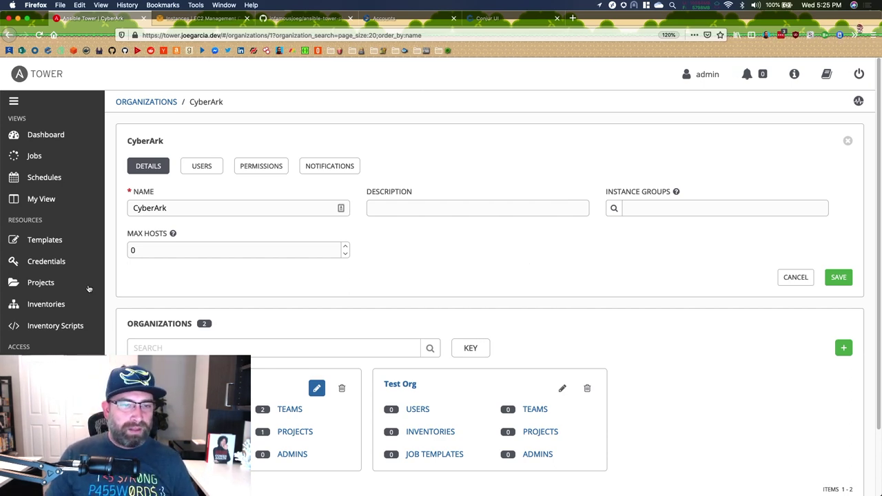
click(41, 411)
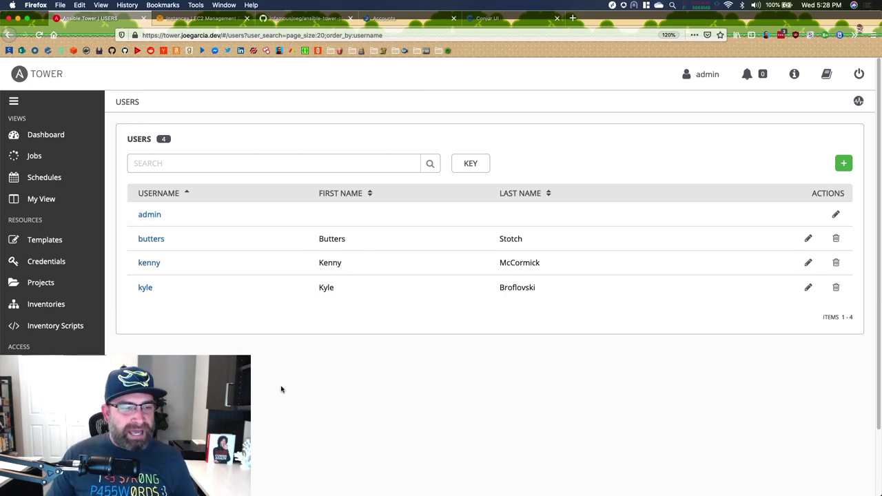
- Leave the four-user list and go to the stored Credentials list
click(43, 260)
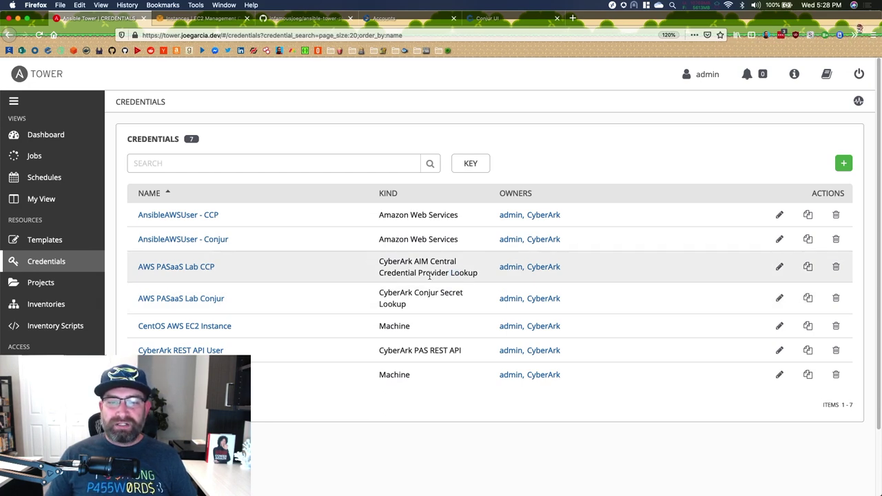
- Open the AWS PASaaS Lab CCP credential's edit page
click(191, 269)
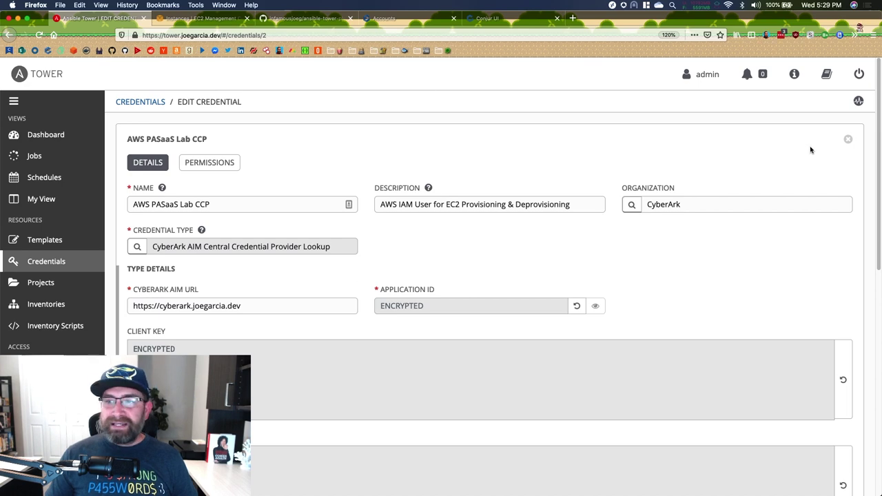
- Close the AWS PASaaS Lab CCP credential and start a blank new credential
click(847, 139)
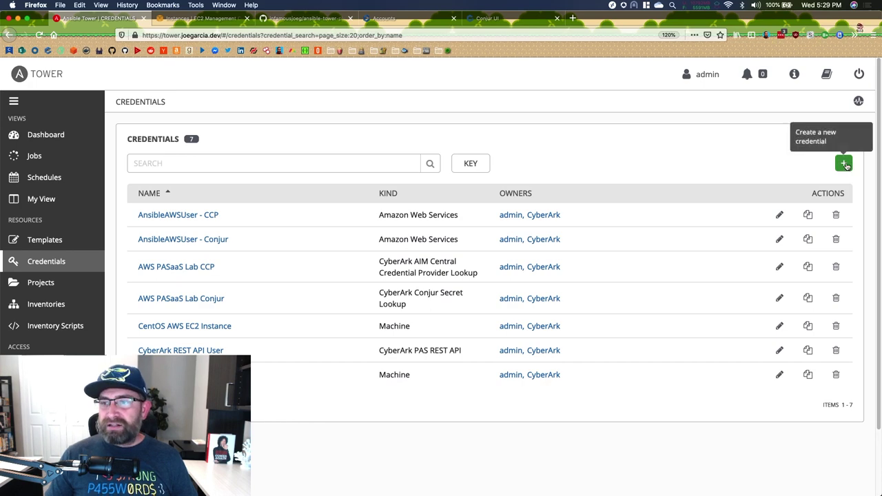
click(845, 164)
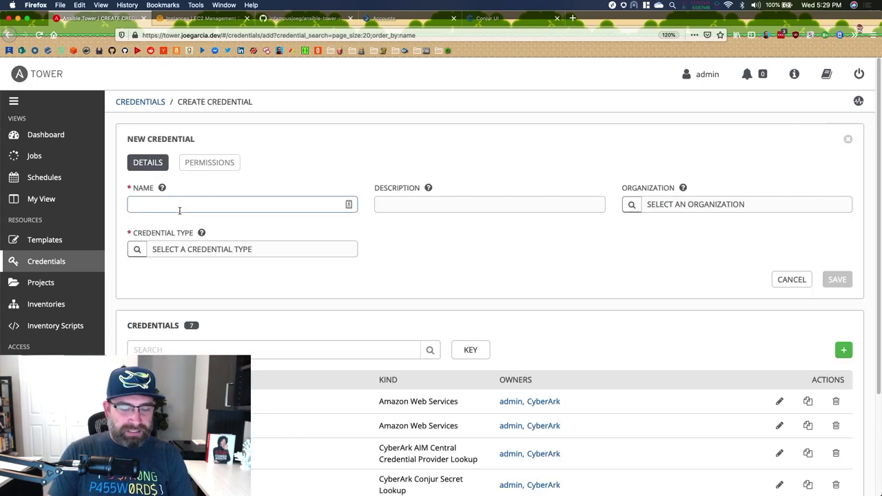
- Name the new credential 'asdf' and assign it to the CyberArk organization
text(asdf)
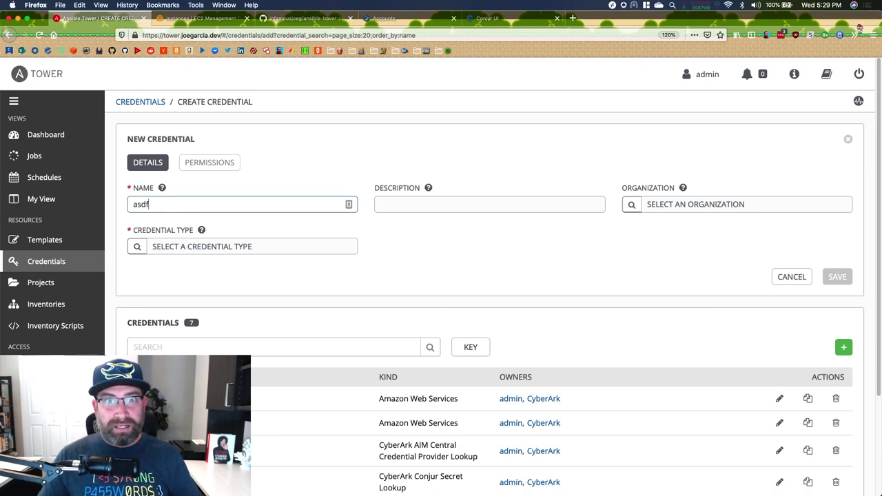
click(456, 207)
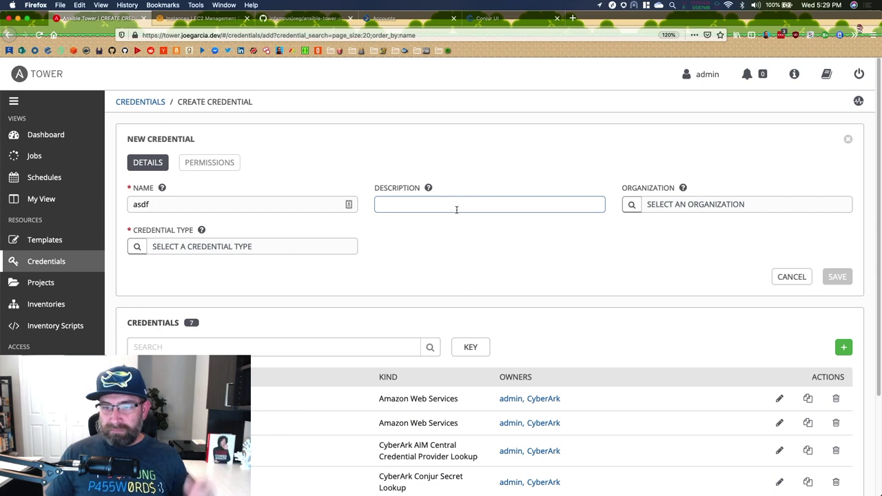
click(634, 205)
click(306, 210)
click(570, 289)
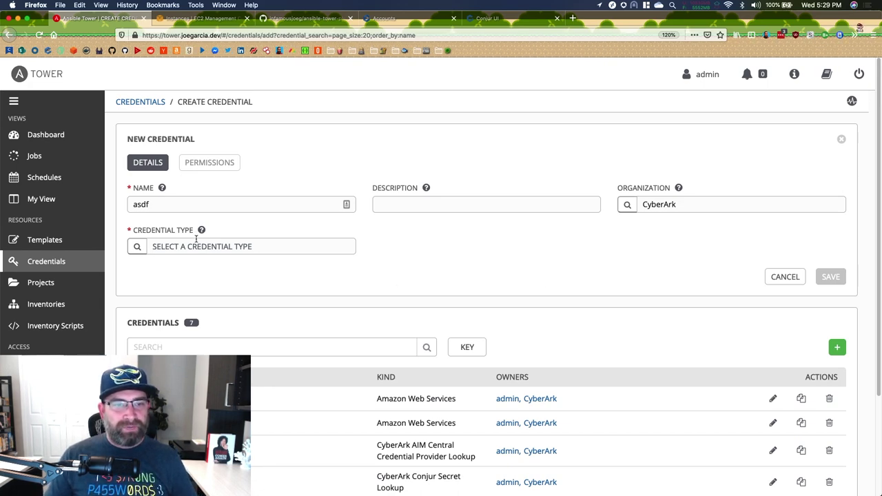
click(140, 247)
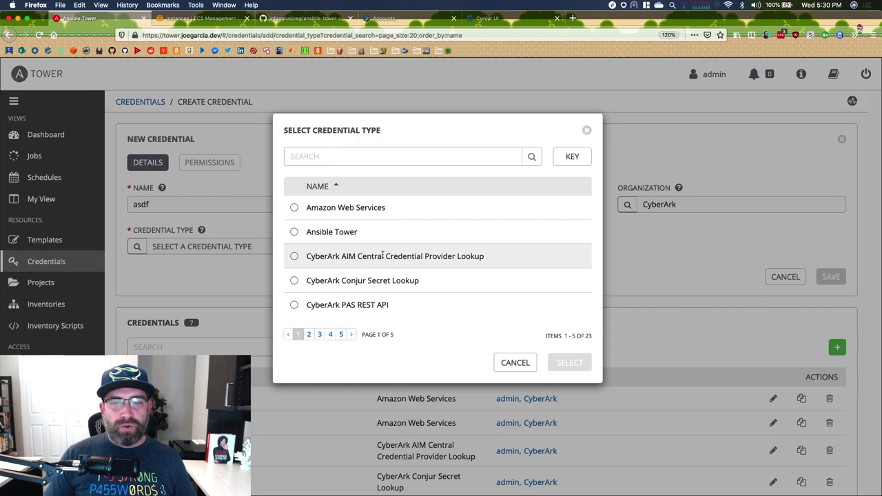
- Pick CyberArk AIM Central Credential Provider Lookup from the 23 available credential types
click(401, 265)
- Apply the CCP Lookup type, check the AIM URL and Application ID fields, then view D-AWS-AccessKeys safe details
click(570, 363)
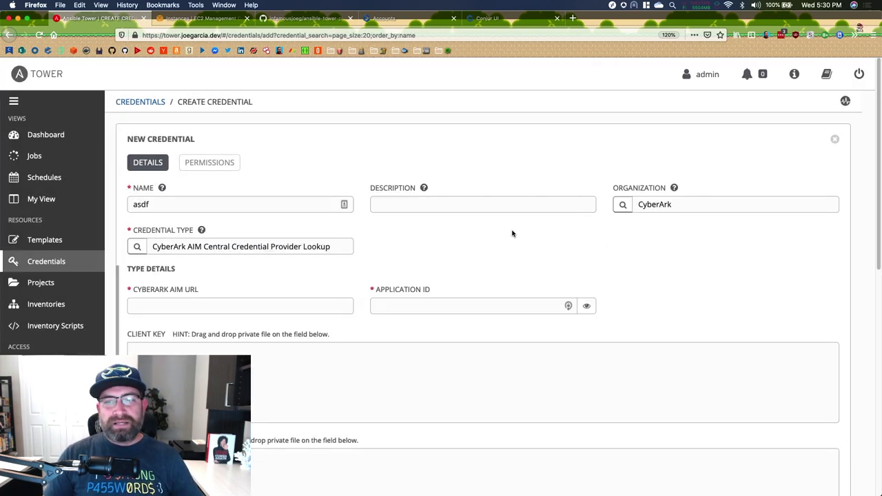
scroll(512, 233, down, 3)
click(157, 238)
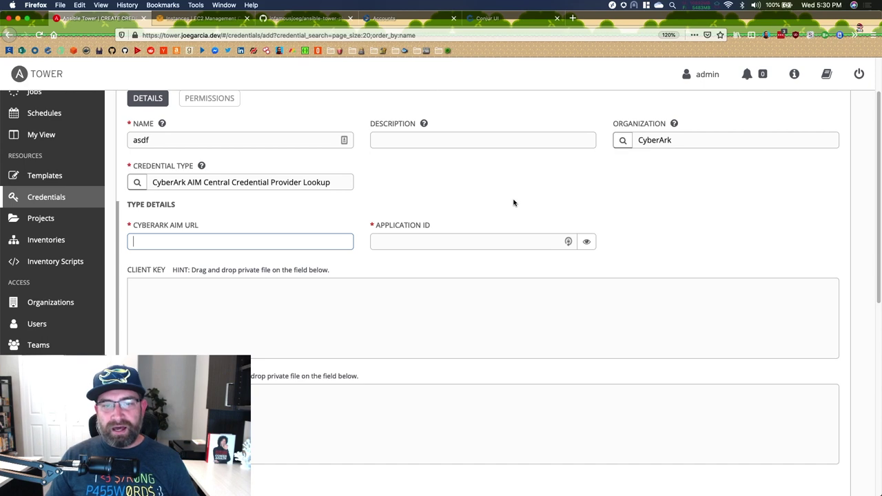
click(451, 236)
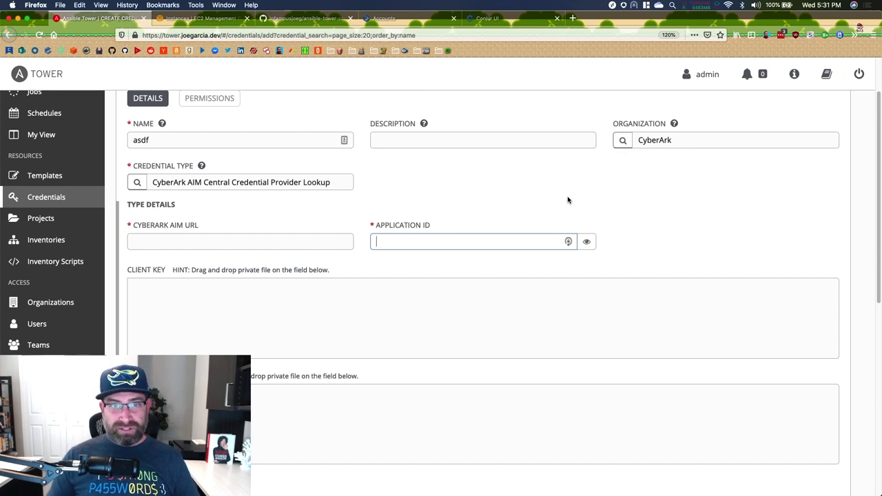
click(386, 18)
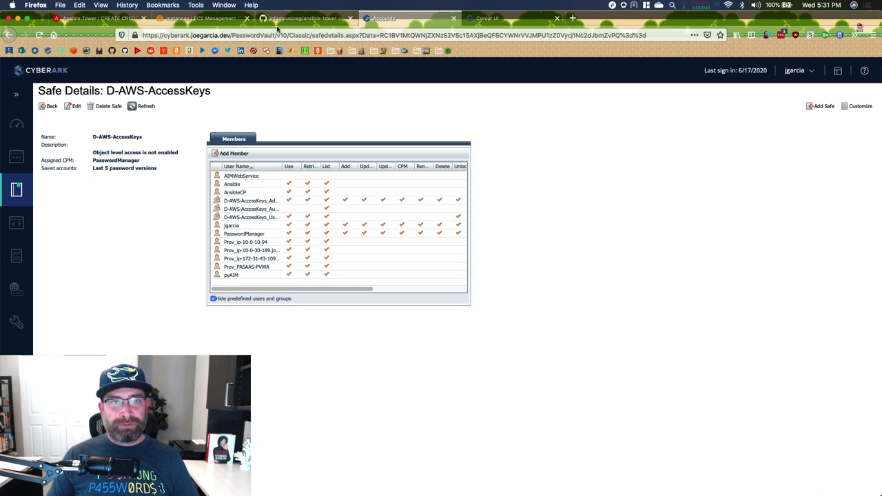
- Go back from the D-AWS-AccessKeys safe to the asdf credential form in Ansible Tower
click(110, 18)
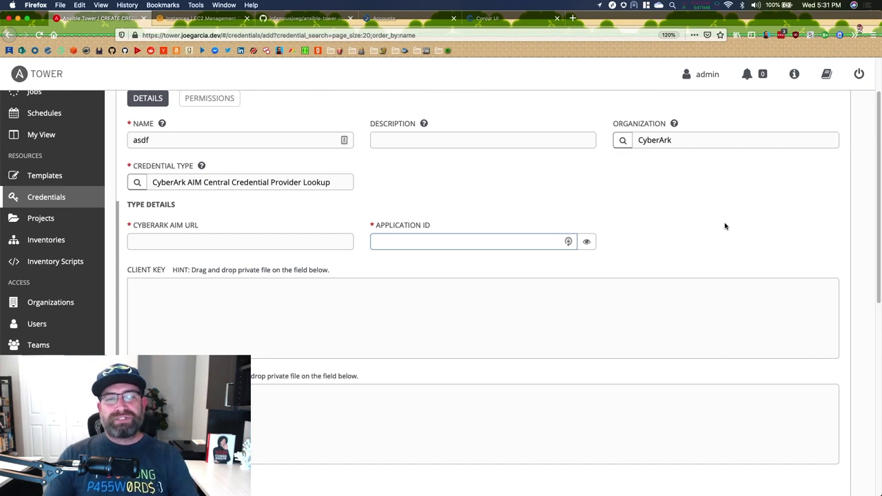
click(232, 338)
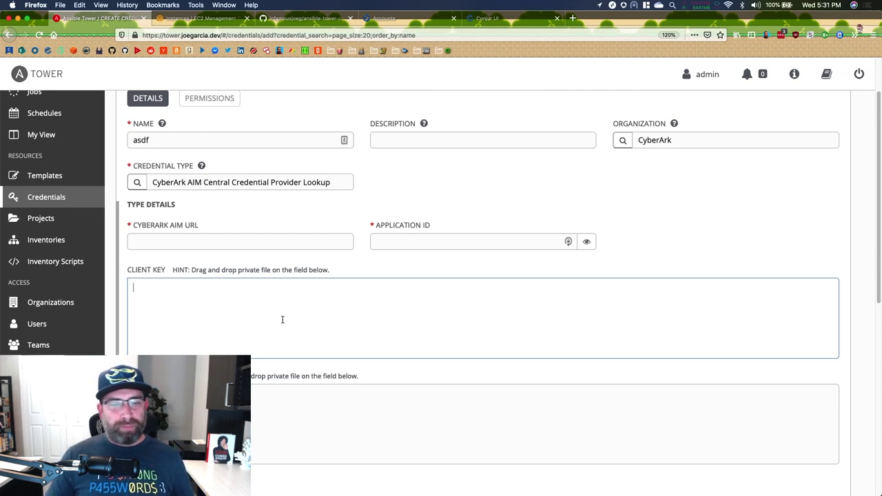
click(257, 414)
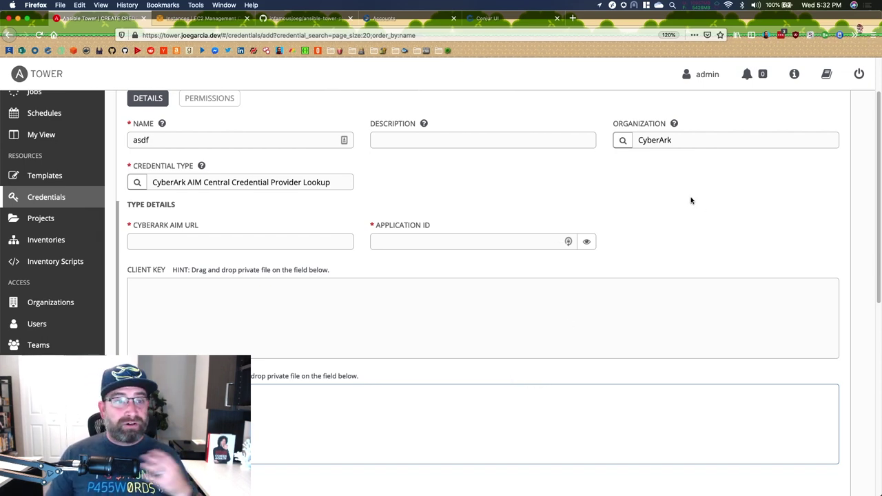
click(60, 198)
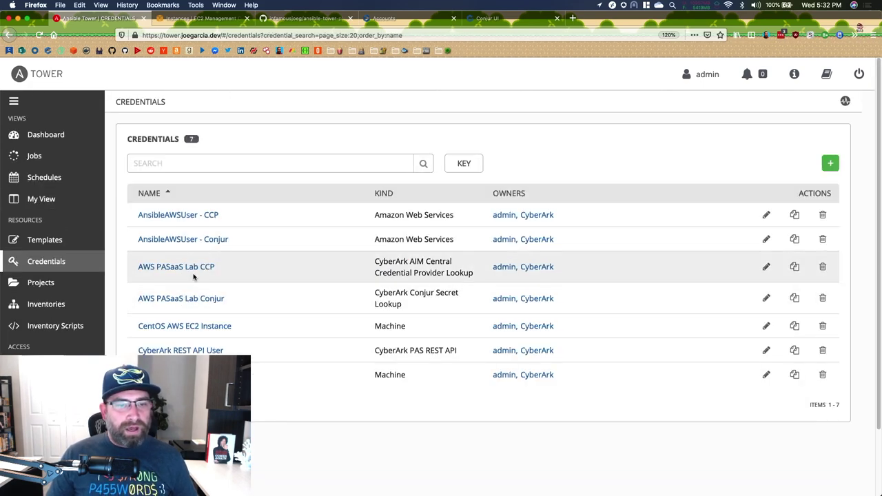
- Open AWS PASaaS Lab CCP and scroll to its encrypted Application ID and client key
click(169, 268)
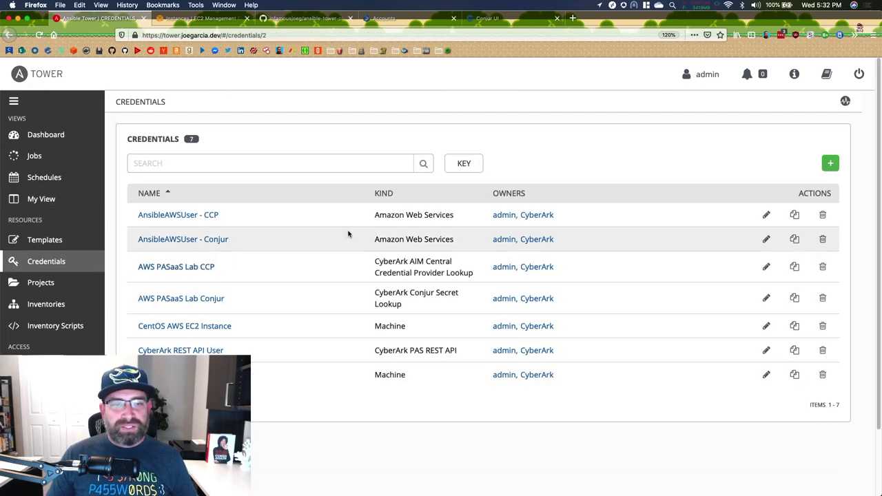
scroll(773, 308, down, 3)
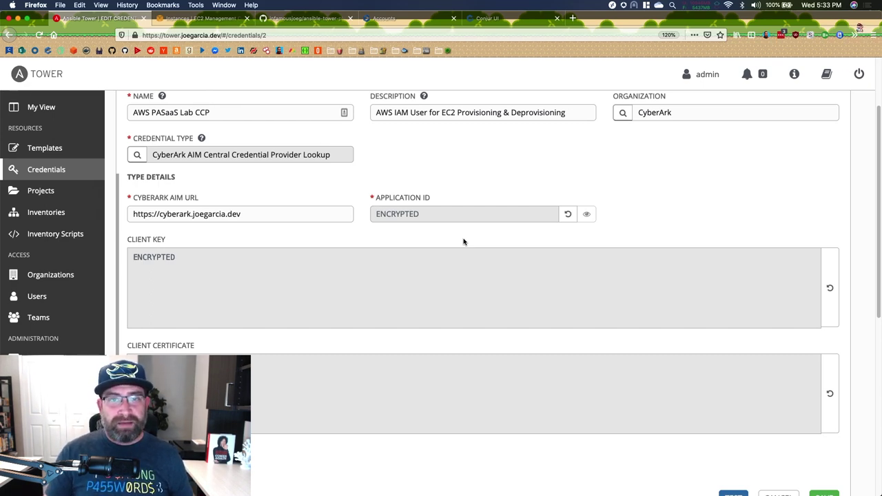
- Switch to CyberArk's D-AWS-AccessKeys Safe Details page to see its members and permissions
click(384, 18)
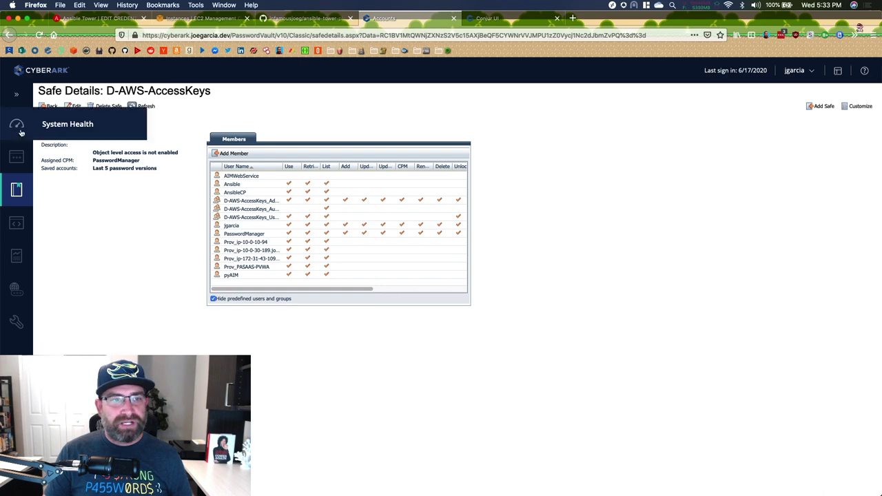
- Look up the Ansible application's three allowed machines in PVWA, then return to Ansible Tower
click(16, 157)
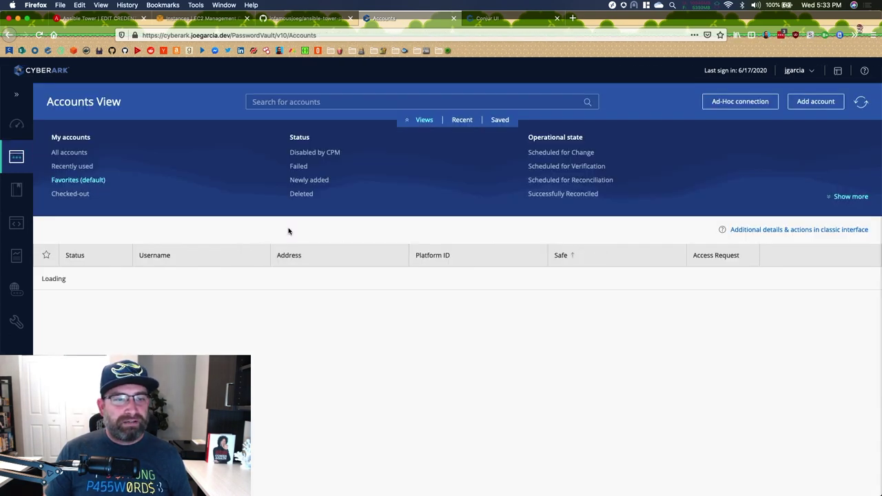
click(17, 222)
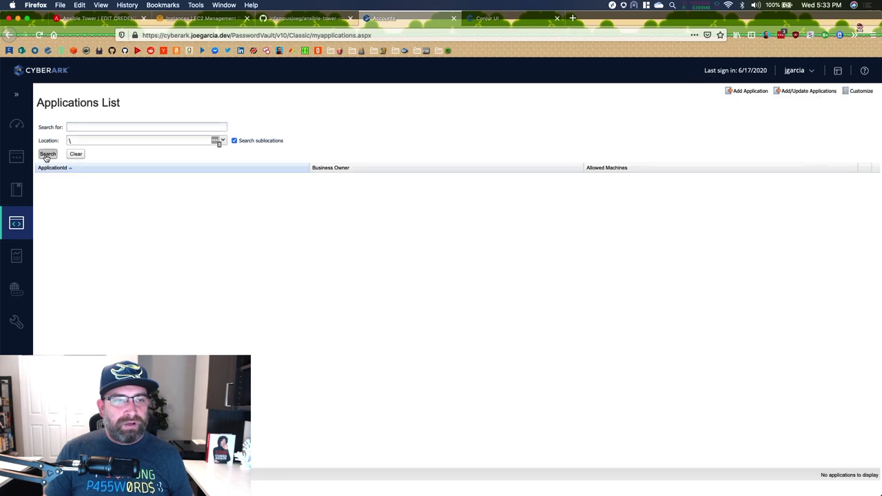
click(47, 154)
click(438, 295)
double_click(52, 204)
click(359, 125)
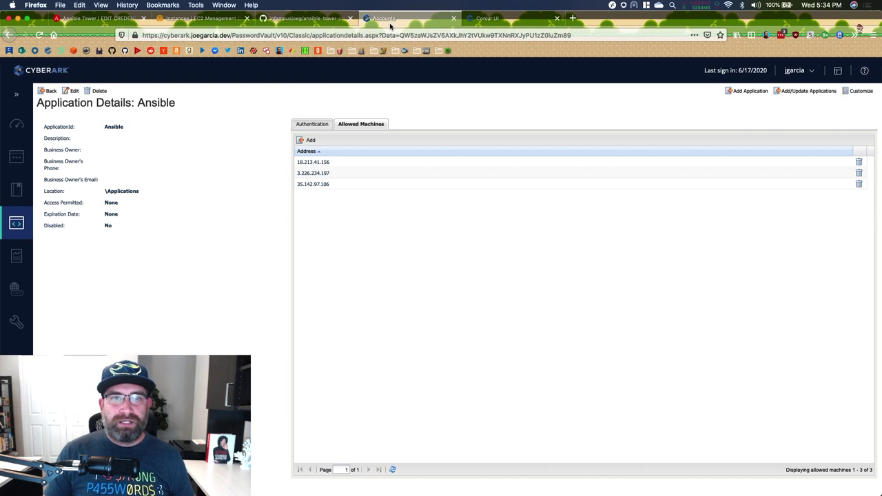
click(97, 17)
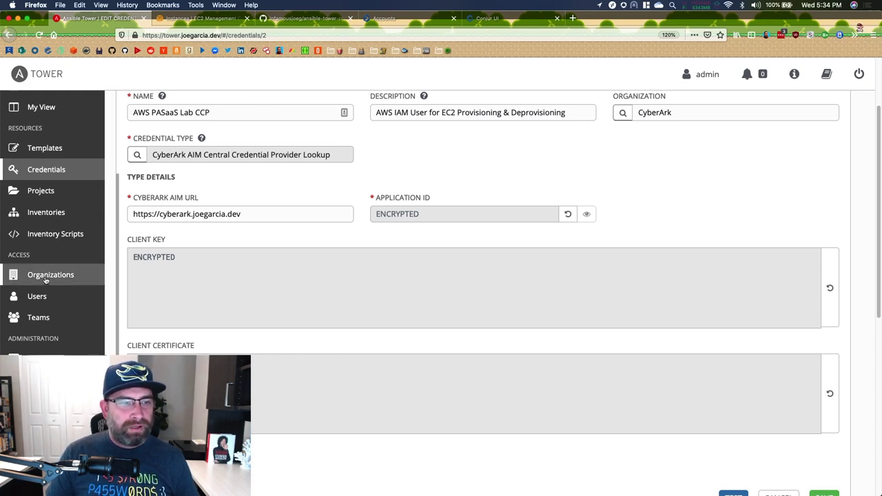
- Show the Credentials list with all seven entries, including AnsibleAWSUser - CCP and AnsibleAWSUser - Conjur
click(63, 169)
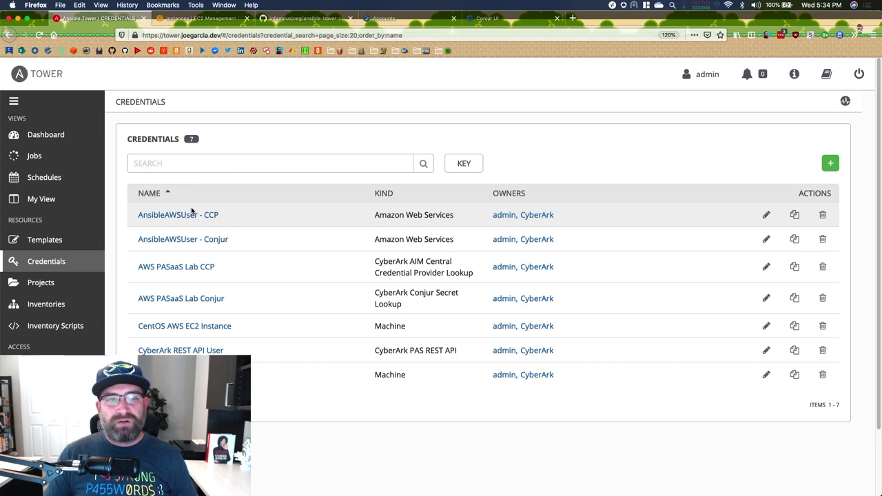
- Open AnsibleAWSUser - CCP and inspect its secret key's AWS PASaaS Lab CCP input source and metadata
click(186, 214)
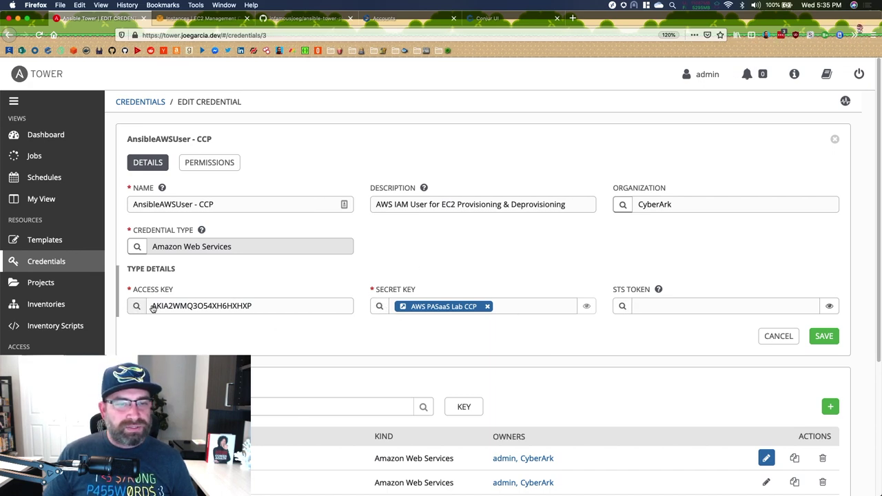
click(379, 306)
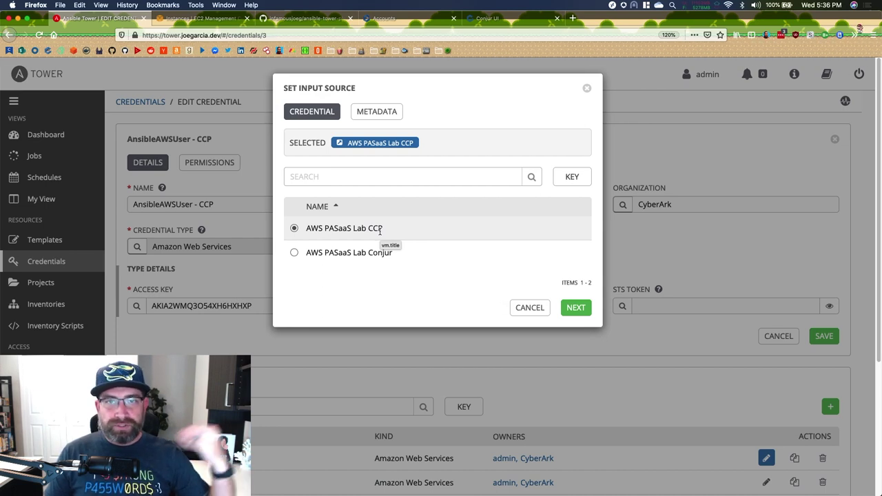
click(369, 114)
- Review the METADATA Object Query pointing at safe D-AWS-AccessKeys and its object name
click(306, 112)
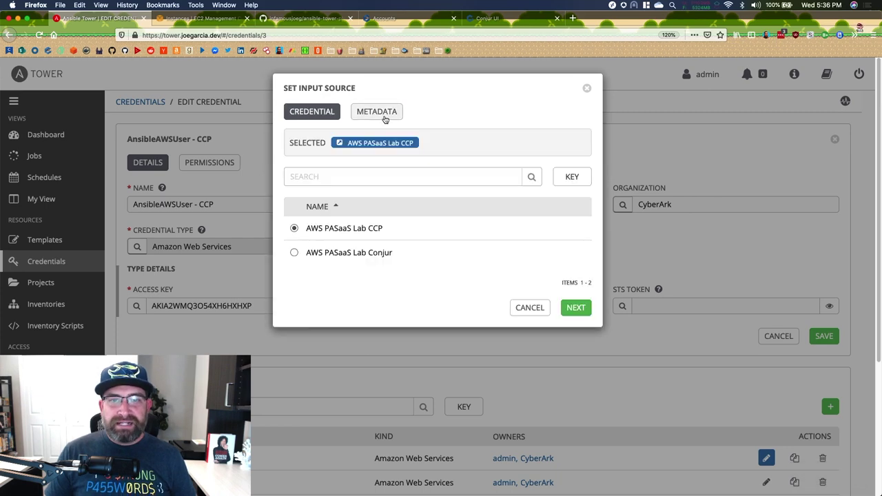
click(384, 116)
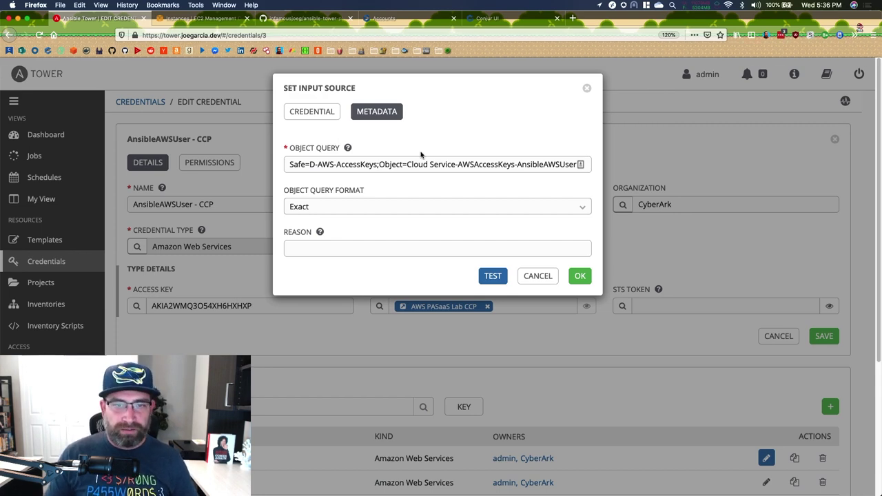
drag(309, 164, 378, 164)
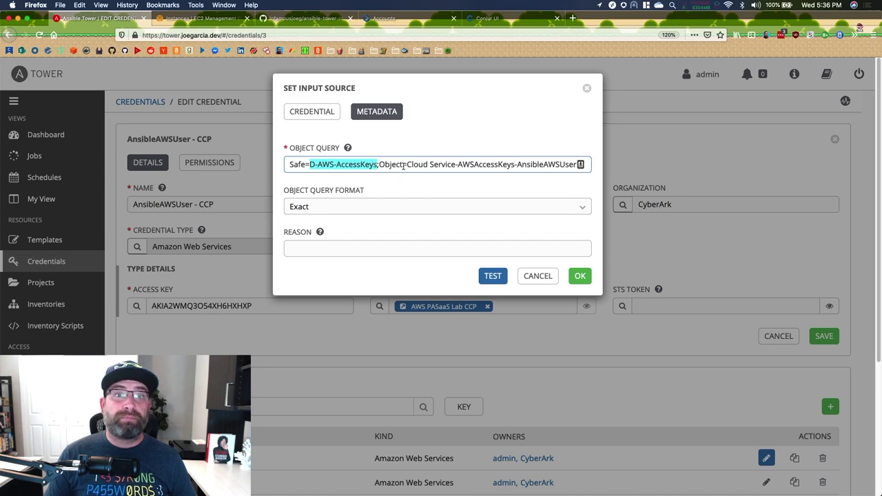
drag(407, 164, 581, 166)
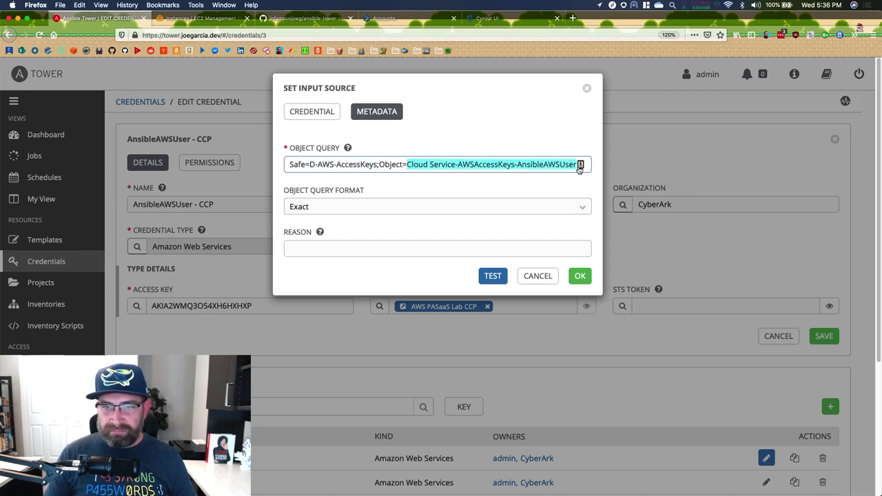
click(409, 165)
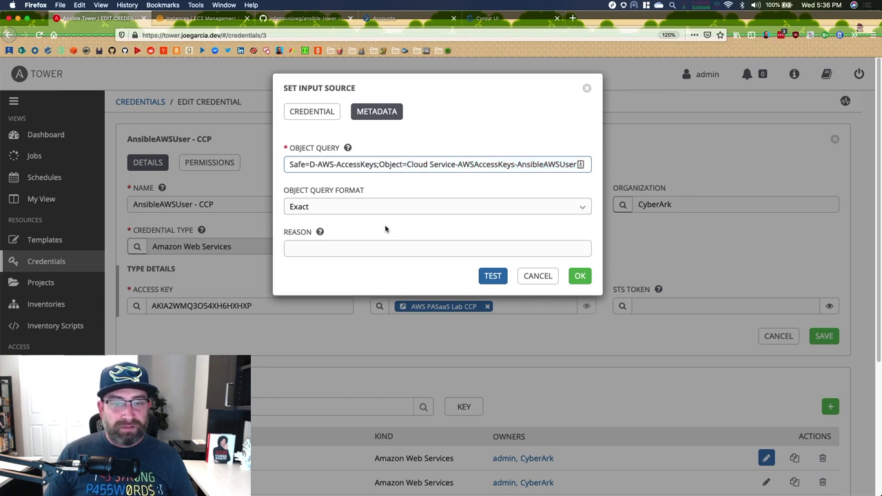
- Test the CCP secret-key lookup with an empty Reason and close the input source
click(388, 248)
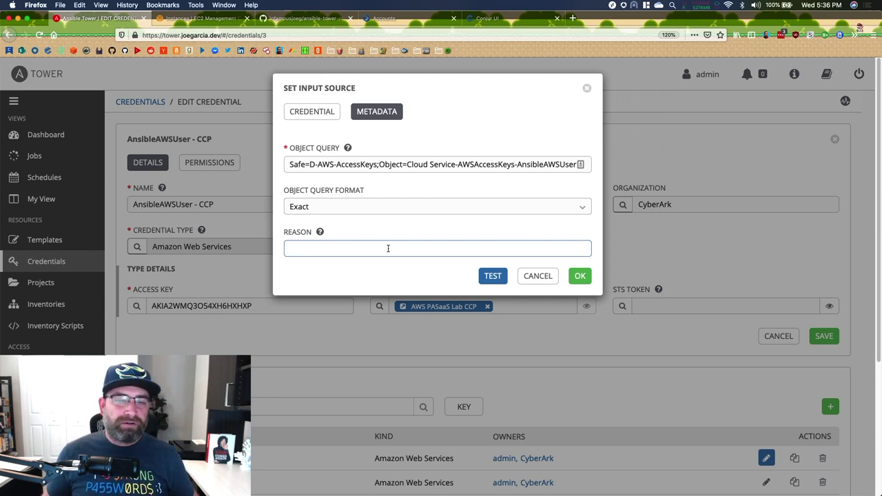
click(498, 278)
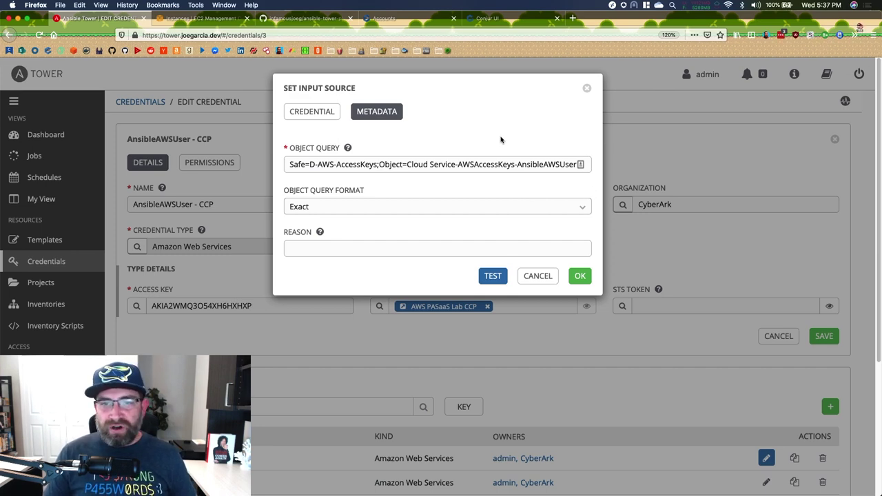
click(538, 276)
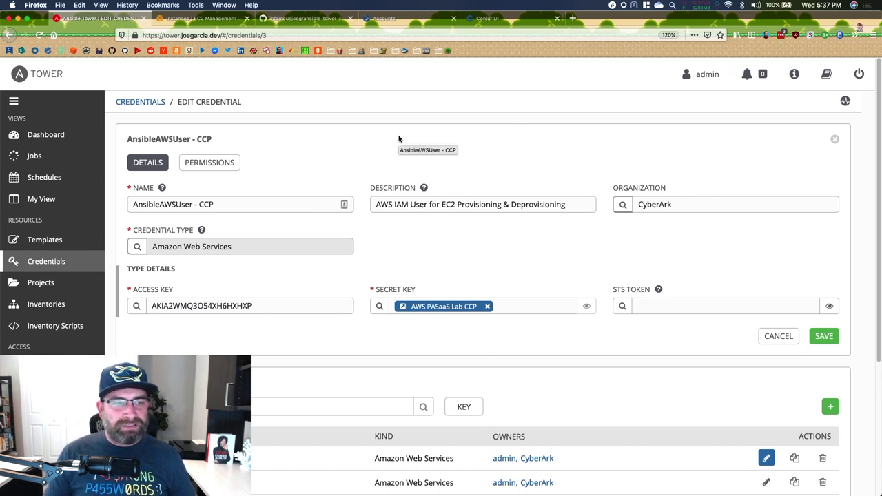
- Log out of the admin account and sign back in with the non-admin username
click(860, 74)
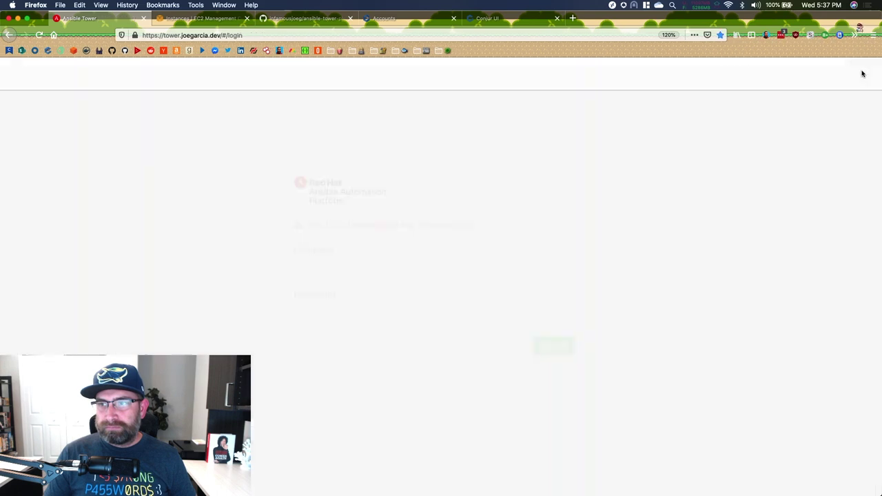
double_click(330, 268)
text(kyle)
click(542, 346)
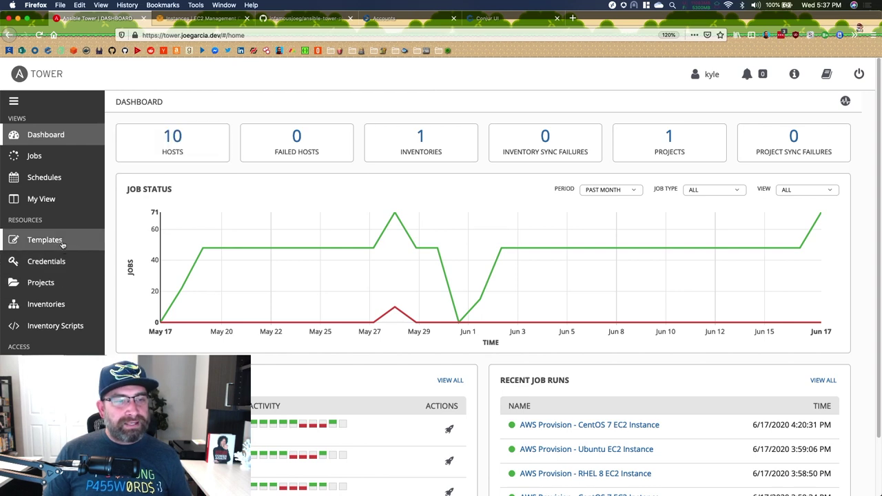
- Check the user's credentials and launch AWS Provision - Ubuntu EC2 Instance, letting job 10195 succeed
click(45, 261)
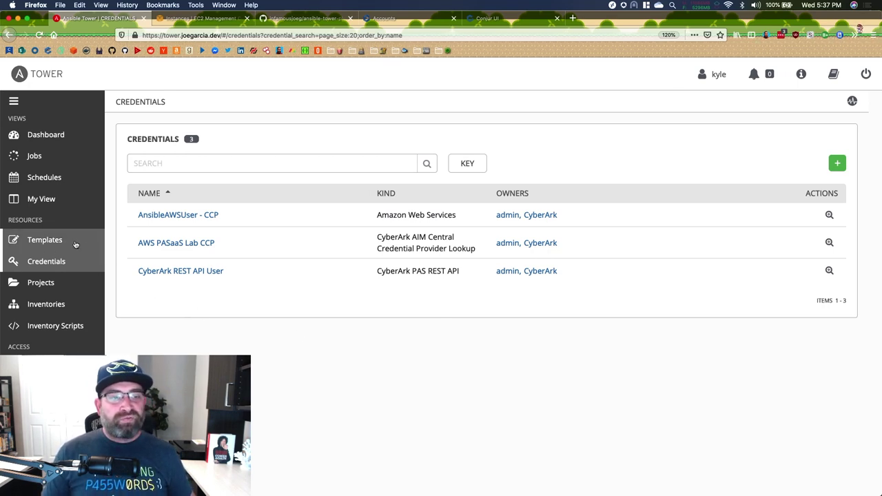
click(76, 243)
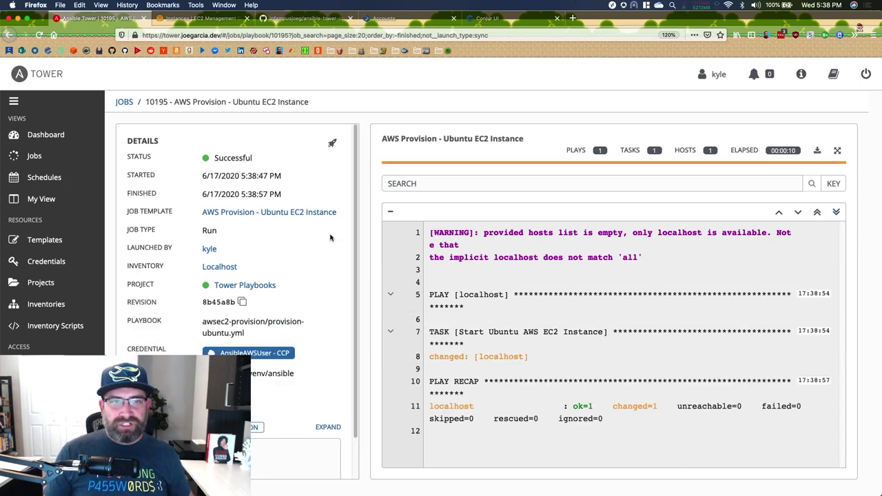
click(200, 19)
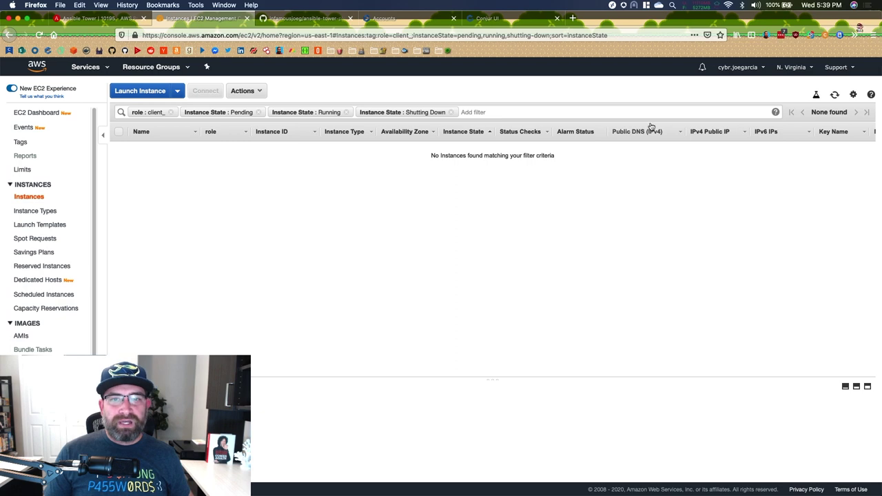
- Refresh the EC2 list to confirm Ubuntu Client and RHEL Client are pending, then return to Tower
click(834, 94)
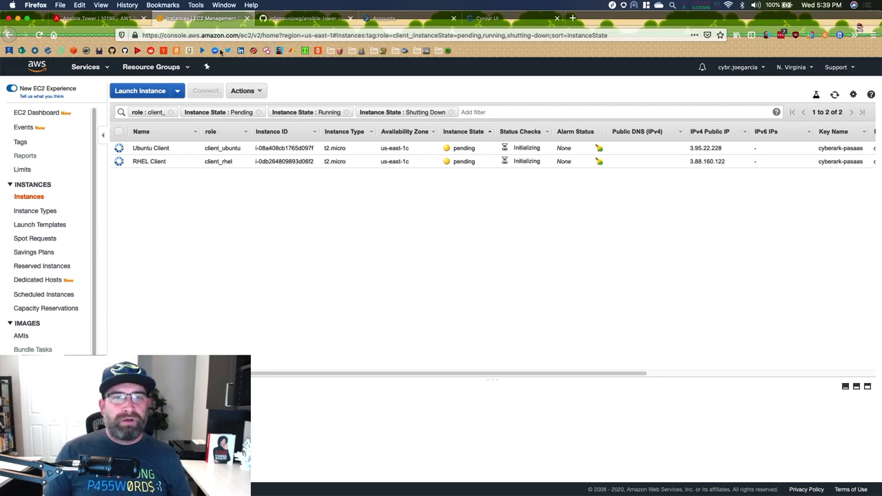
click(98, 19)
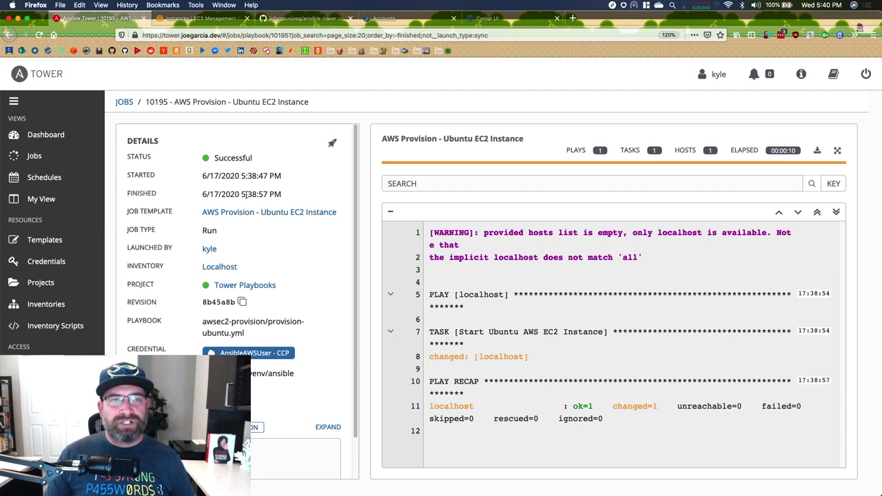
- Switch to the ansible-tower-playbooks GitHub repository
click(285, 19)
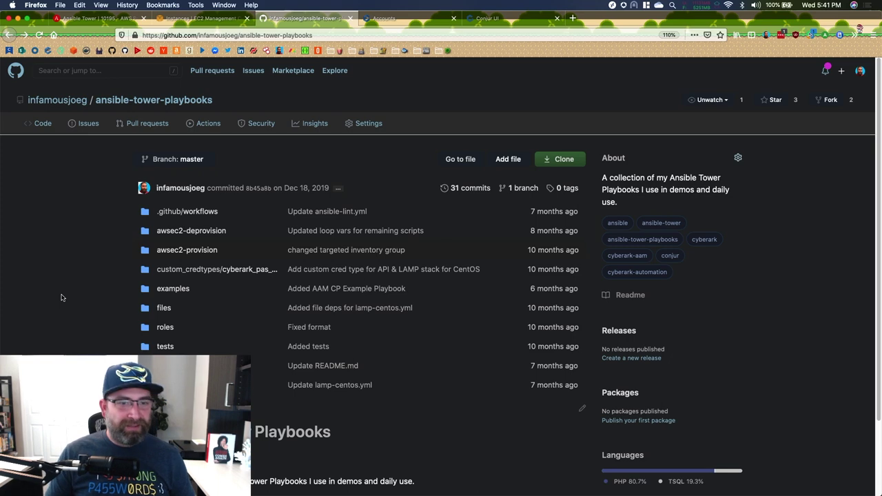
- Open and scroll through awsec2-provision/provision-rhel.yml
click(195, 251)
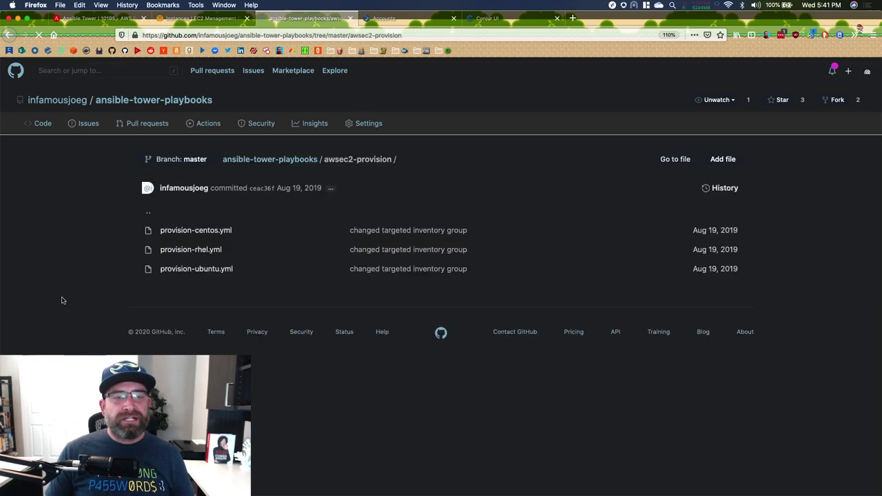
click(200, 251)
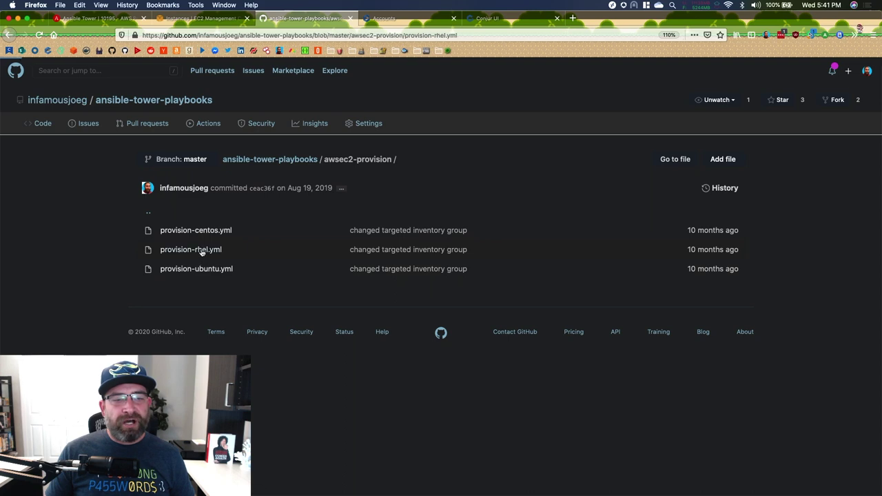
scroll(65, 276, down, 2)
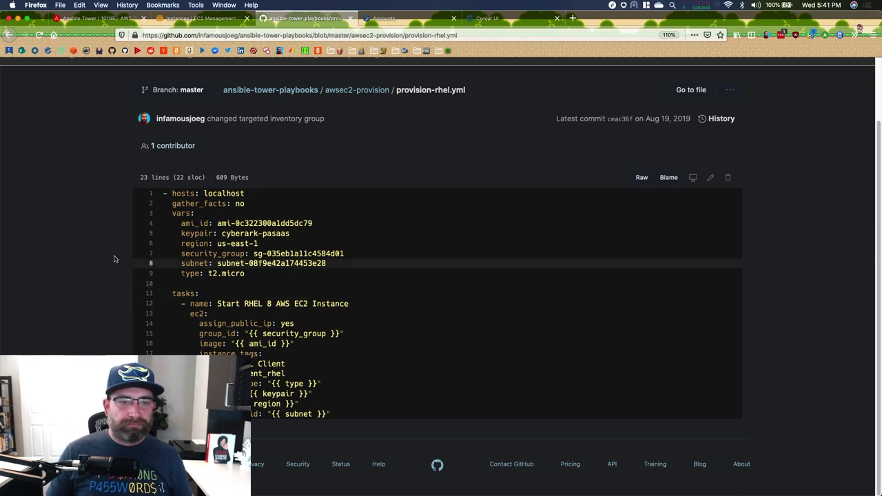
- Navigate back to the repository root and open the awsec2-deprovision folder
right_click(55, 243)
click(62, 251)
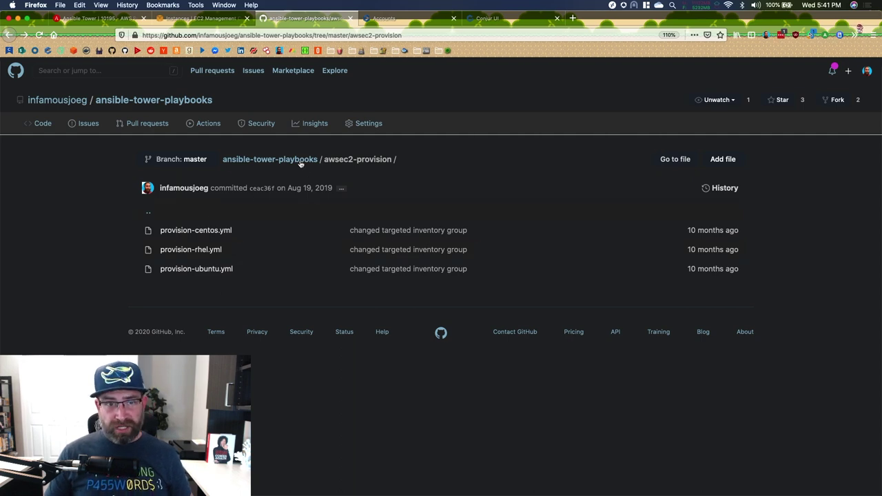
right_click(73, 205)
click(77, 210)
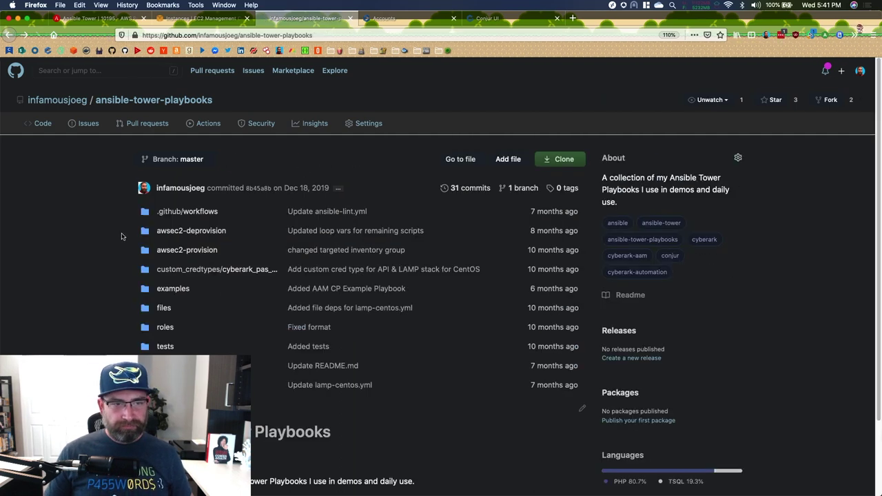
click(202, 232)
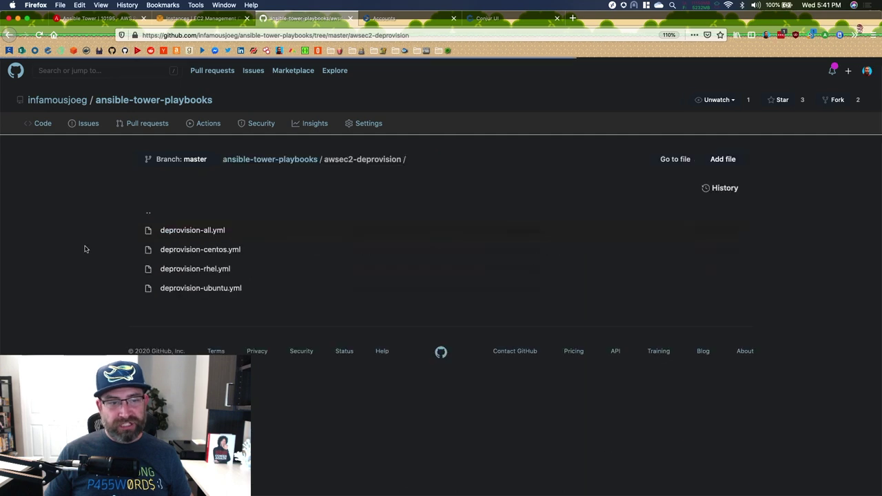
click(168, 250)
scroll(75, 293, down, 1)
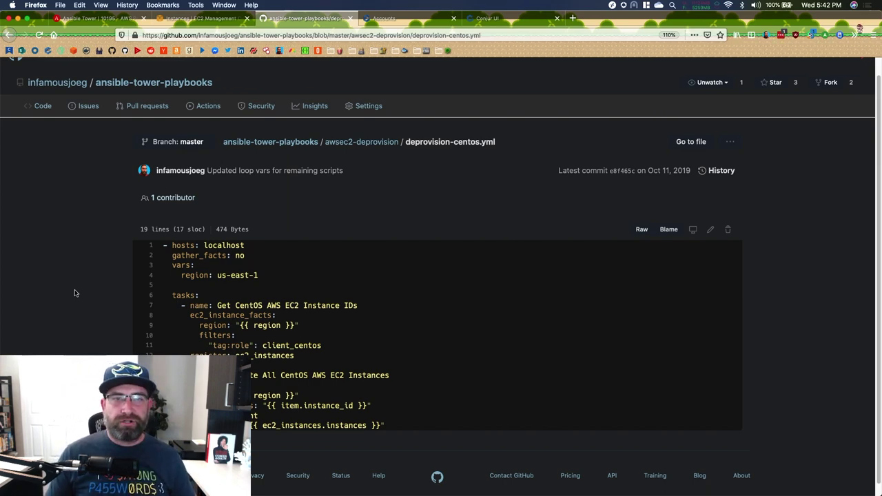
right_click(50, 235)
click(57, 240)
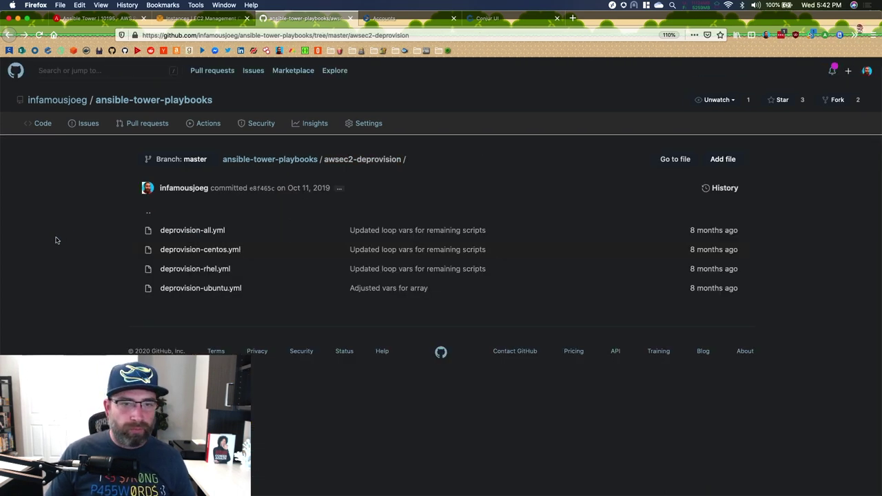
click(266, 164)
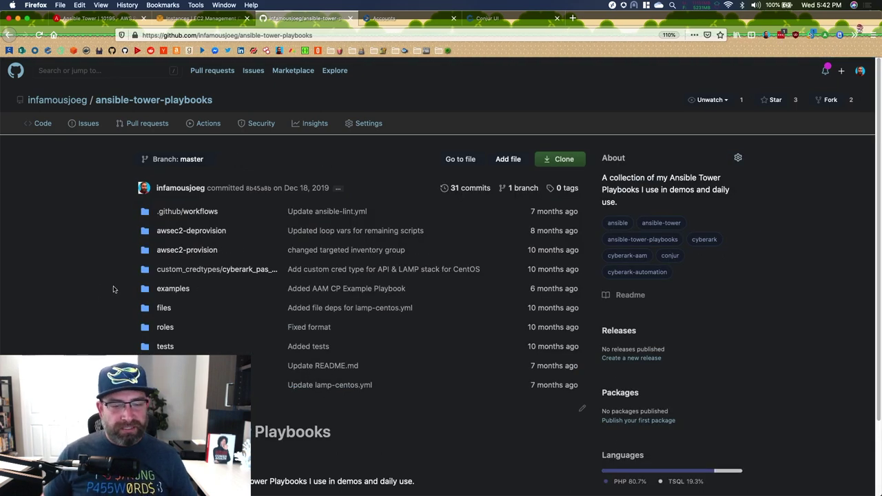
click(262, 274)
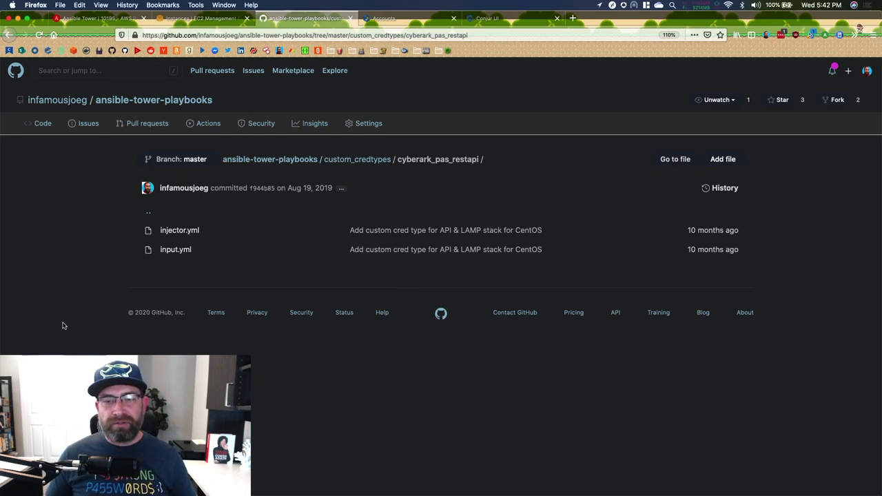
- Read cyberark_pas_restapi/injector.yml, navigate back to the repository root, and close GitHub
click(170, 230)
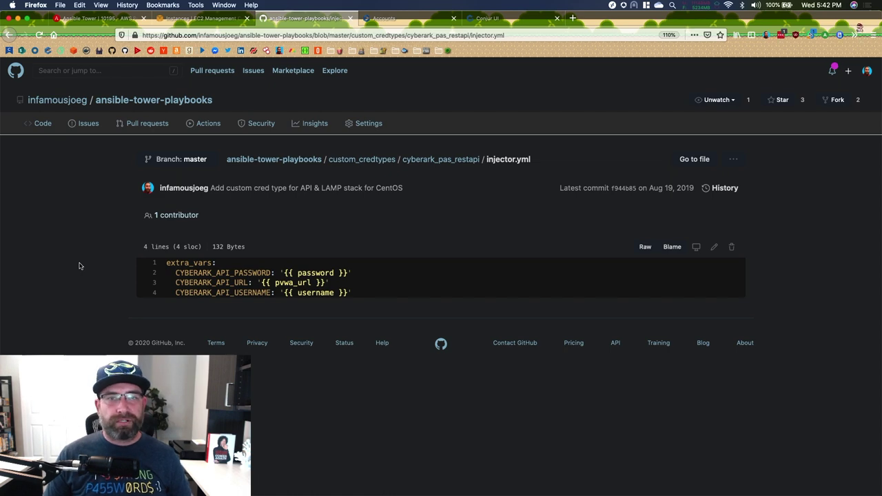
right_click(80, 266)
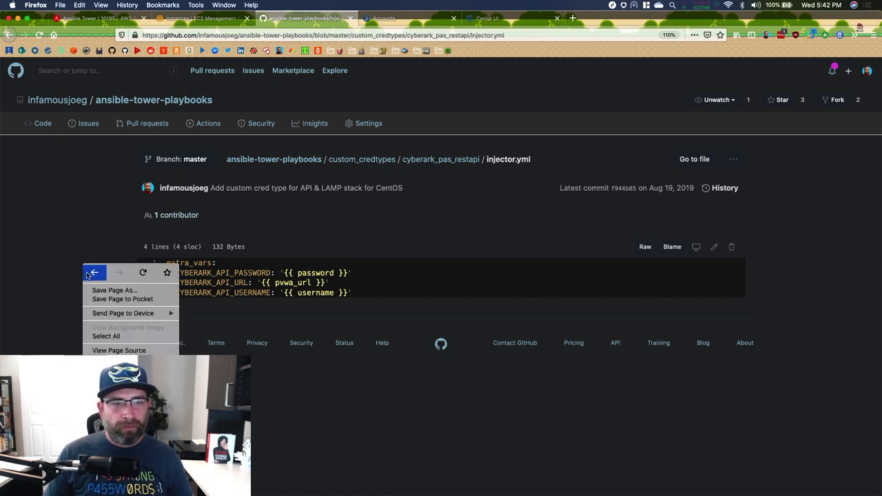
click(88, 274)
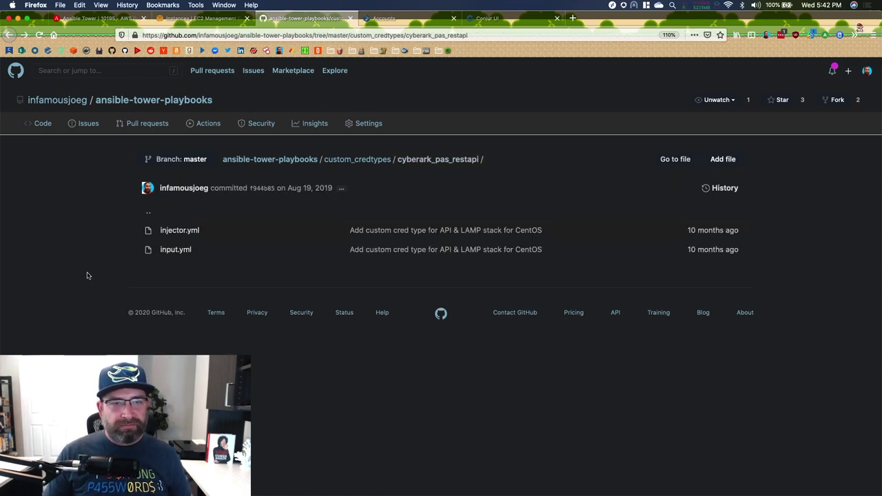
key(super+bracketleft)
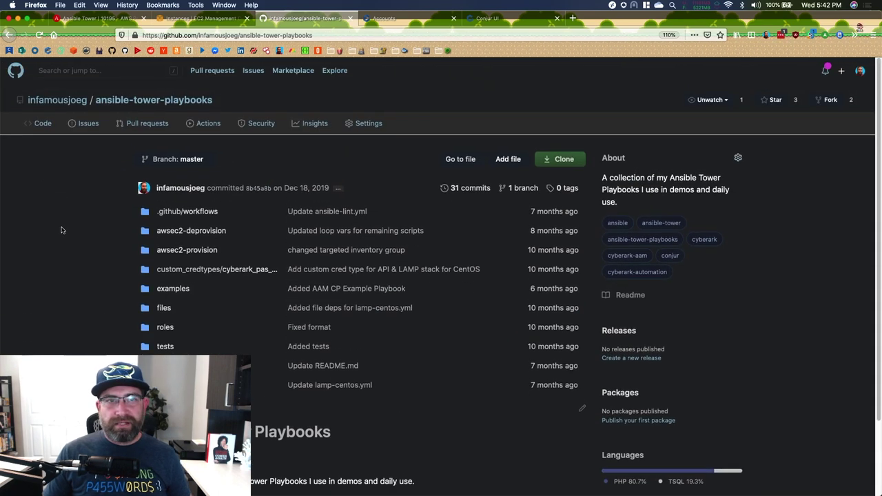
click(350, 18)
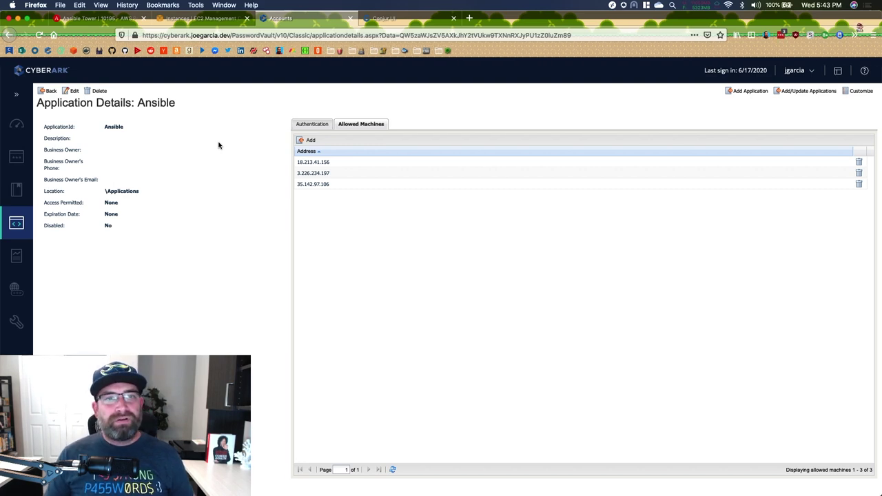
- Close the CyberArk Ansible application details tab to reach the Conjur sign-in page
click(350, 18)
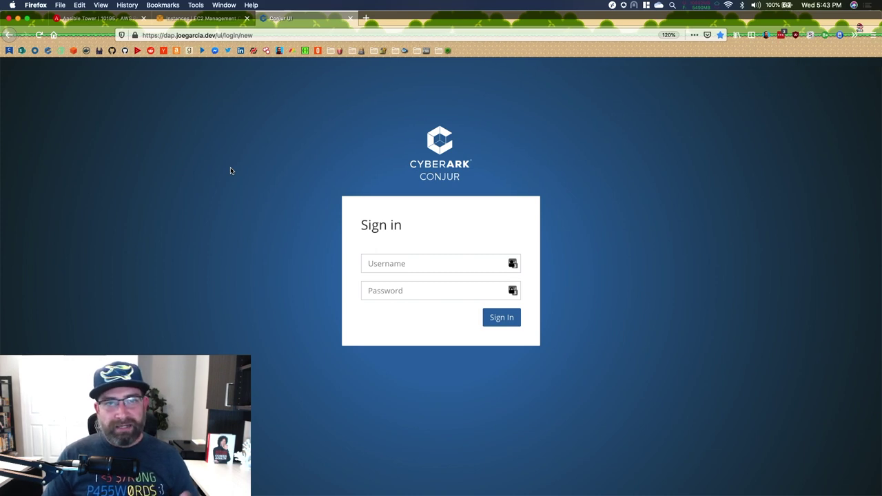
- Replace the prefilled admin login with the Conjur username, leaving the password field empty
click(412, 264)
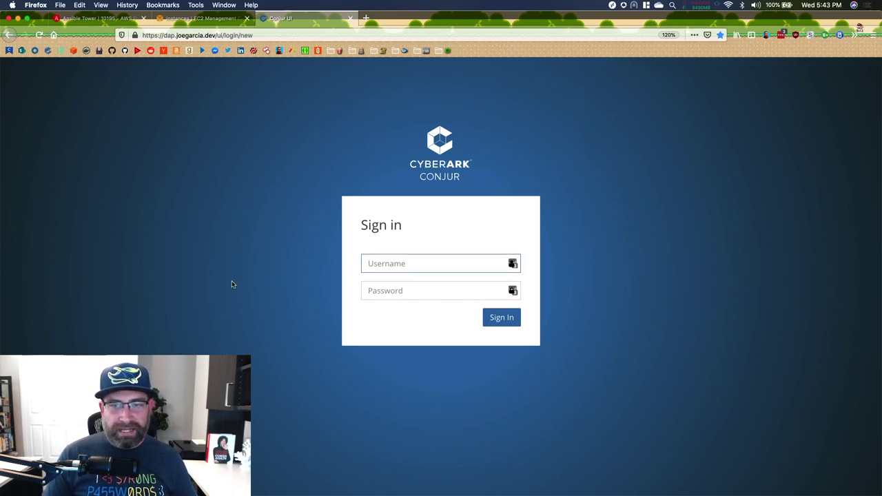
text(admin)
key(Tab)
text(*********)
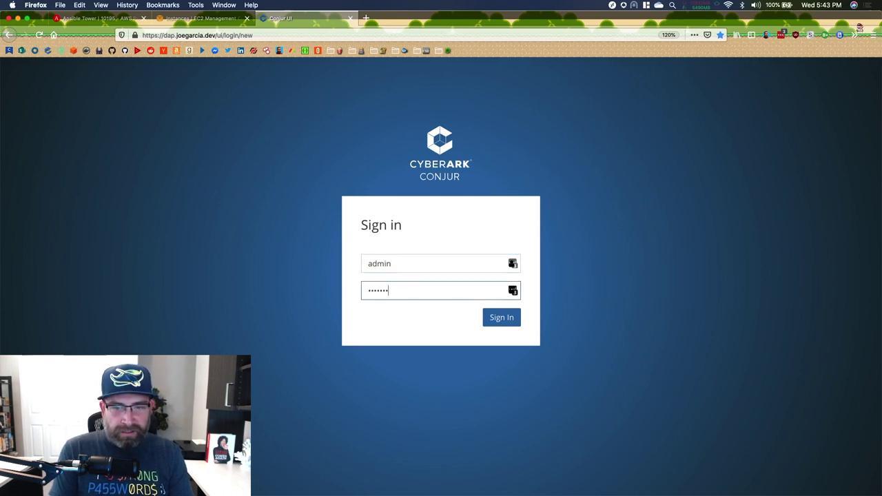
key(BackSpace)
key(BackSpace)
key(BackSpace)
key(BackSpace)
key(BackSpace)
key(BackSpace)
key(BackSpace)
key(BackSpace)
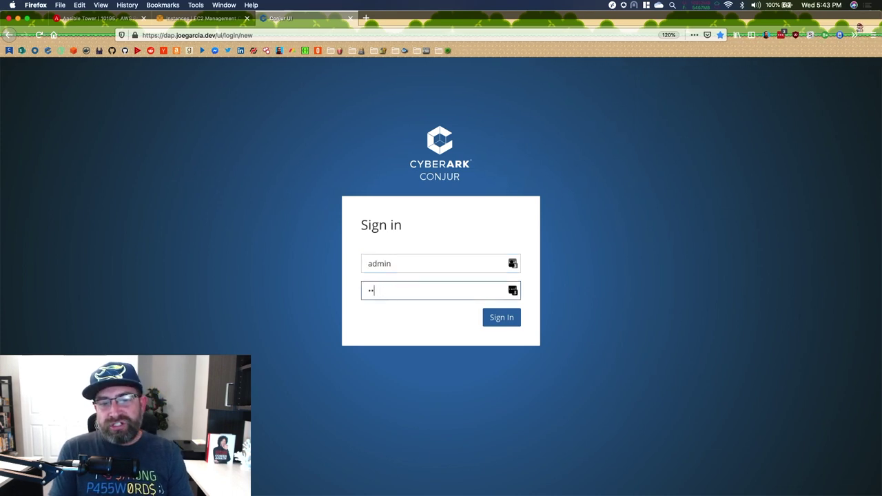
key(shift+Tab)
key(BackSpace)
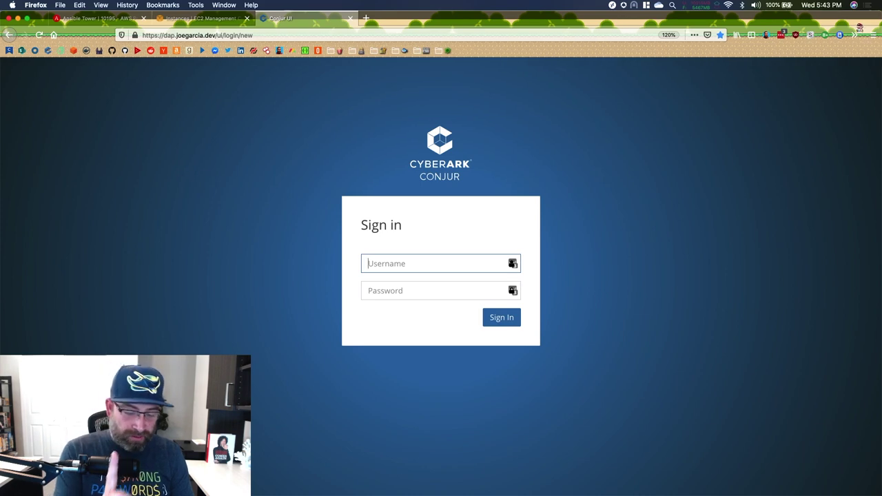
text(joe)
key(Tab)
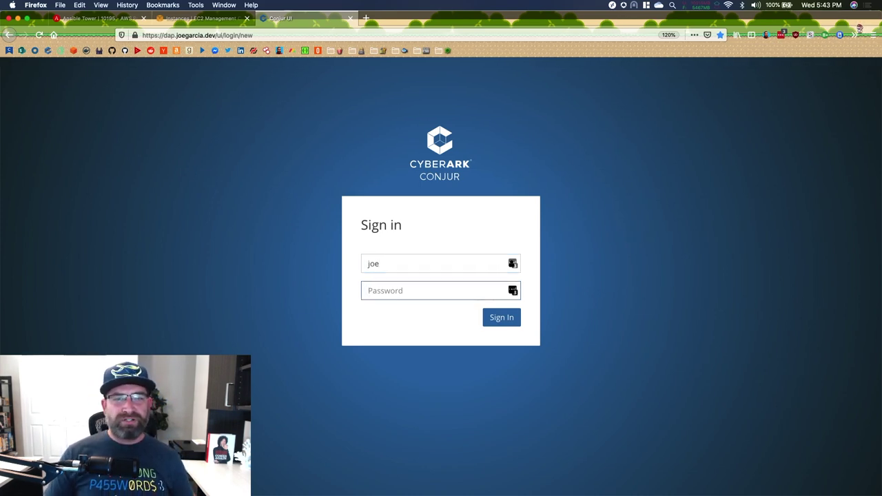
click(365, 18)
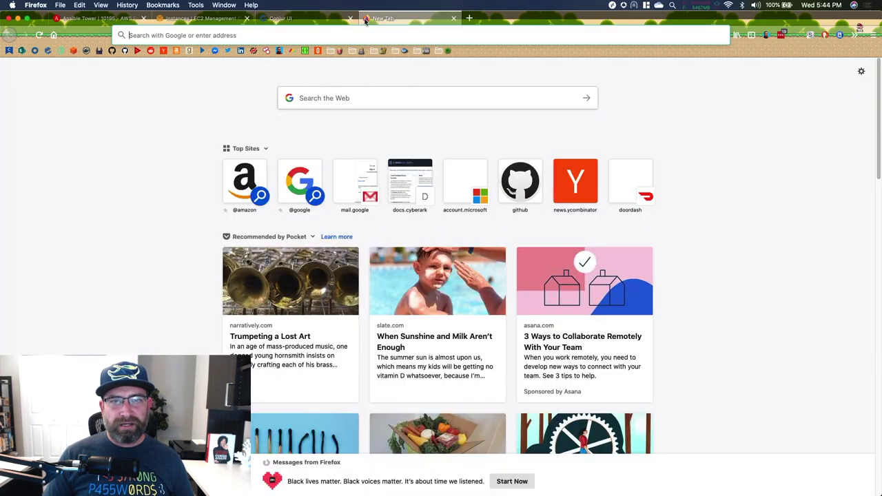
- Copy the Conjur user's password from the Password Vault and paste it into the Conjur sign-in
click(382, 51)
click(389, 63)
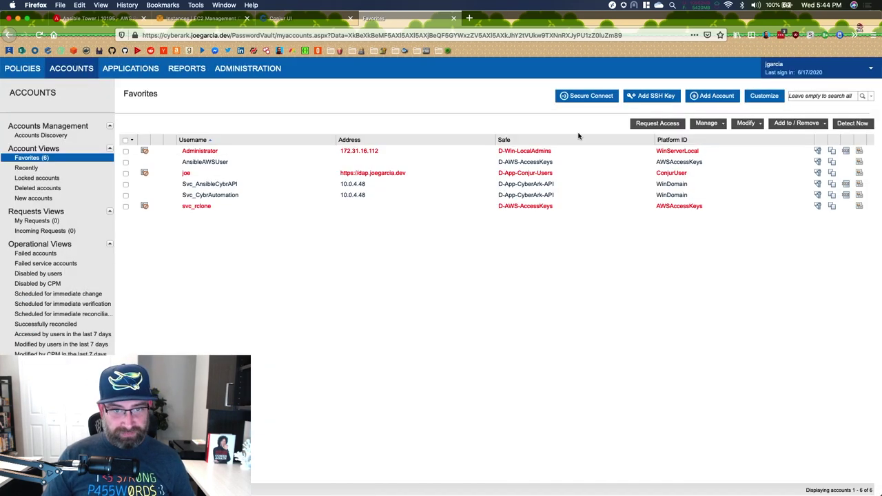
click(744, 172)
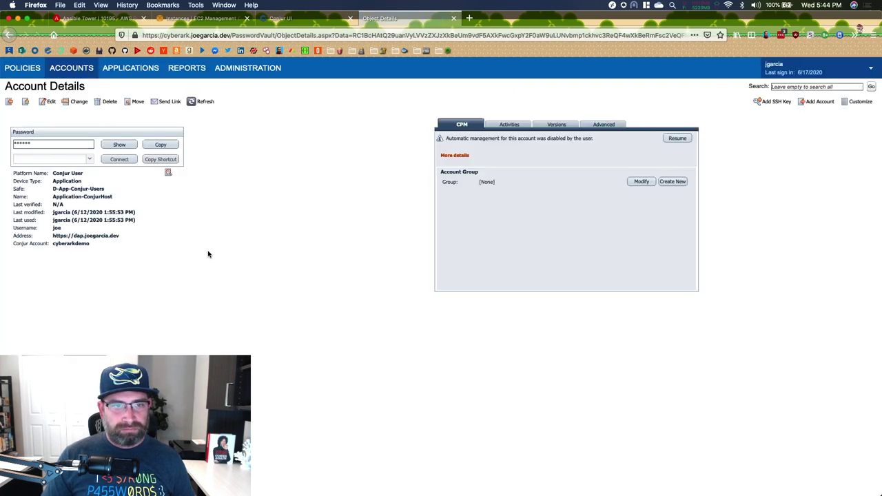
click(156, 147)
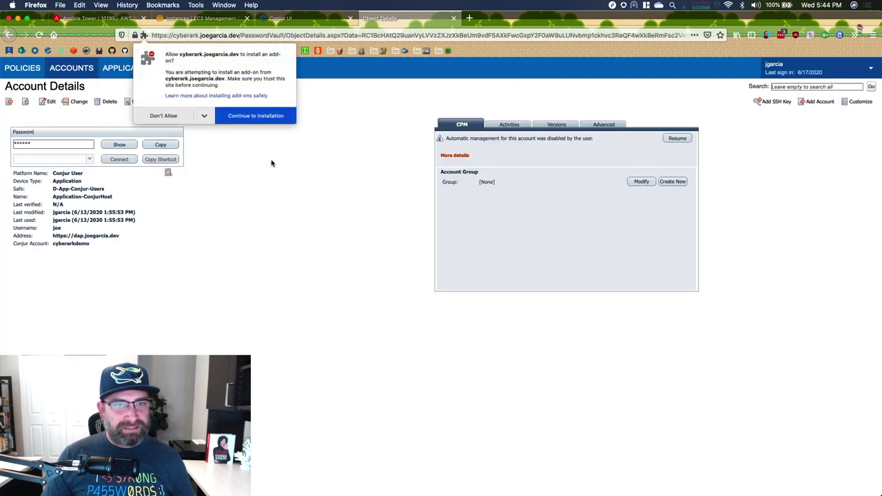
click(269, 119)
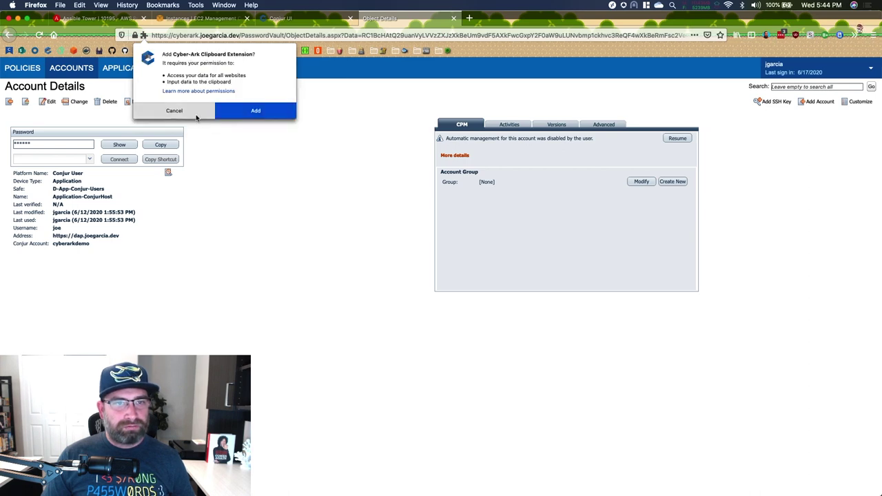
click(195, 114)
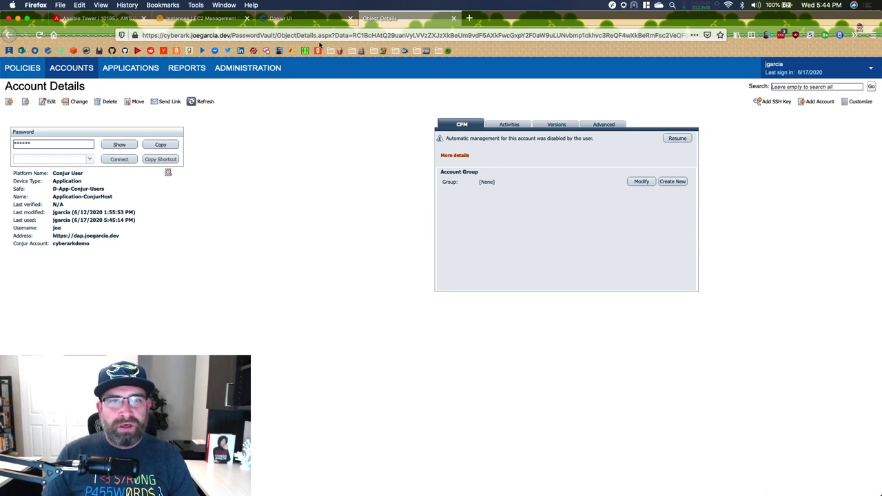
click(280, 17)
key(super+v)
- Sign in to Conjur with the vaulted password, decline the LastPass save prompt, and view Hosts
key(Return)
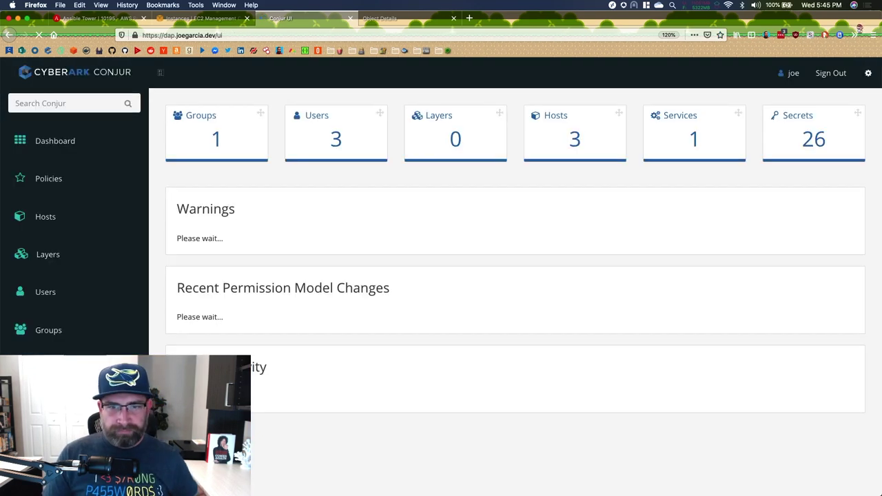
click(781, 159)
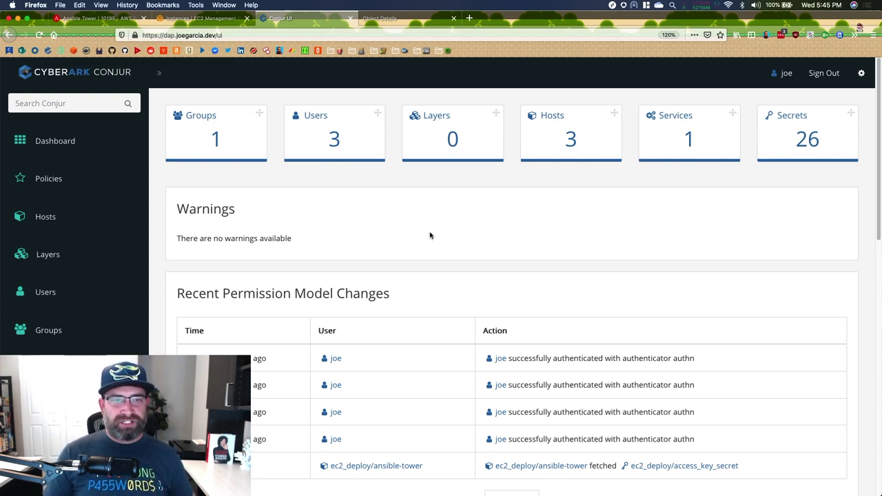
click(60, 217)
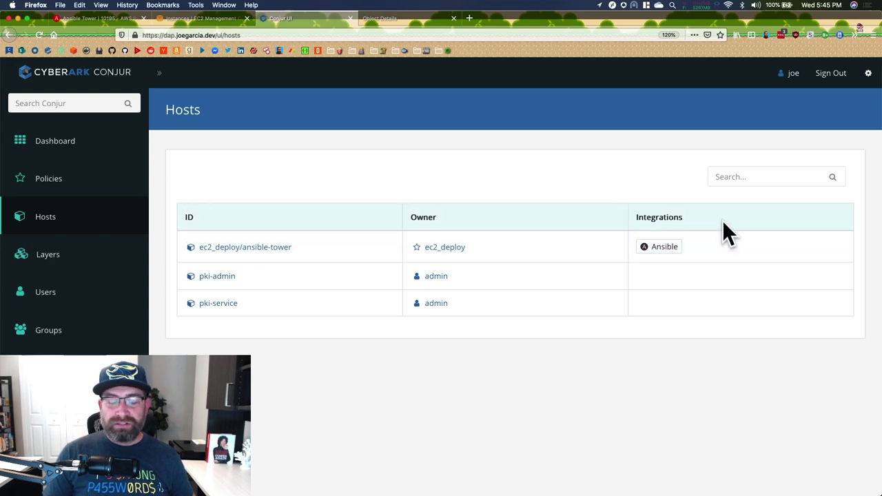
- Review ec2_deploy/ansible-tower's role graph, SSH access and privileges held, then go to Secrets
click(227, 248)
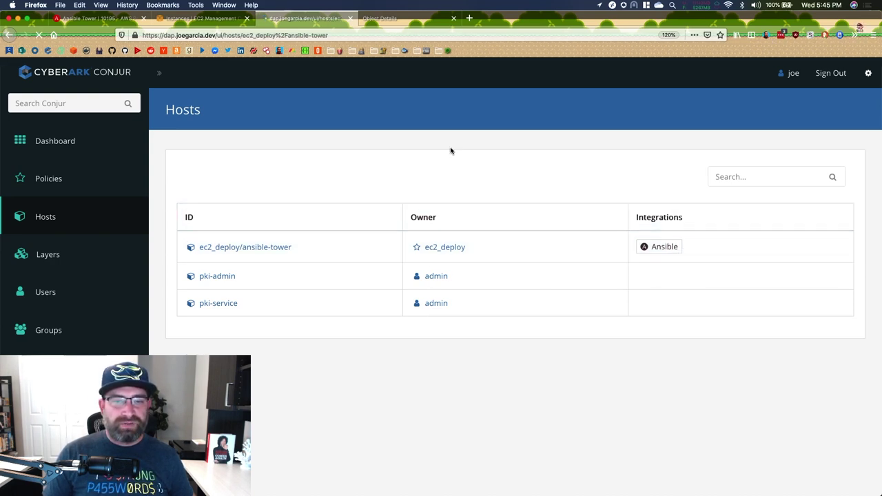
scroll(375, 235, down, 5)
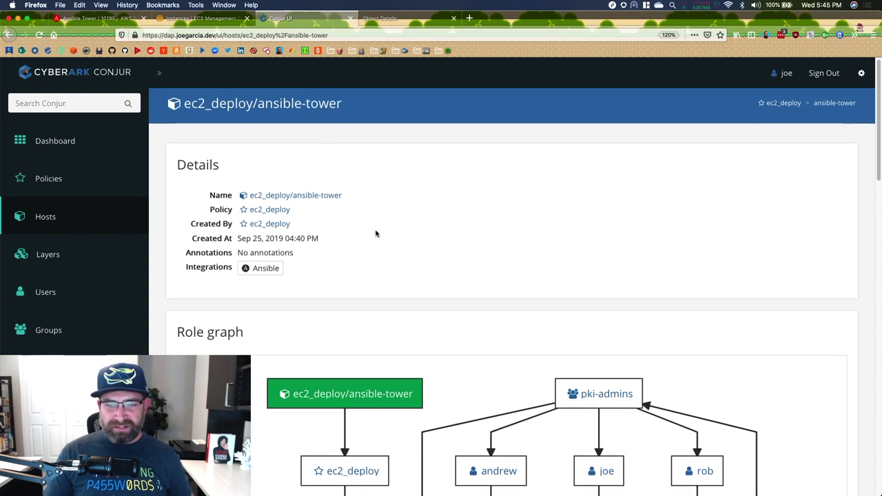
scroll(375, 229, down, 1)
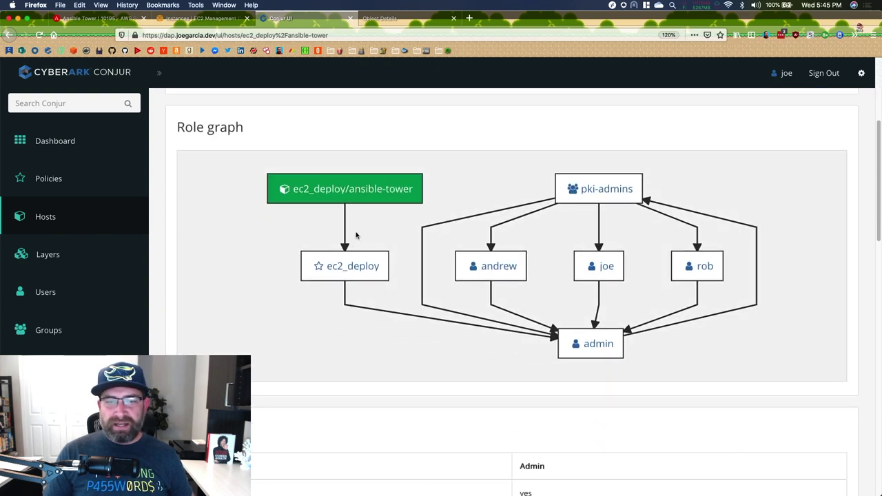
scroll(301, 163, down, 8)
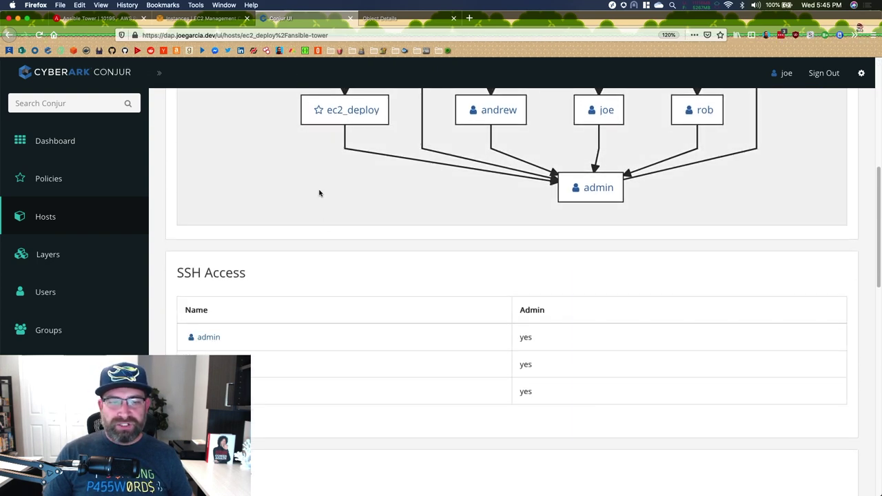
scroll(329, 245, down, 8)
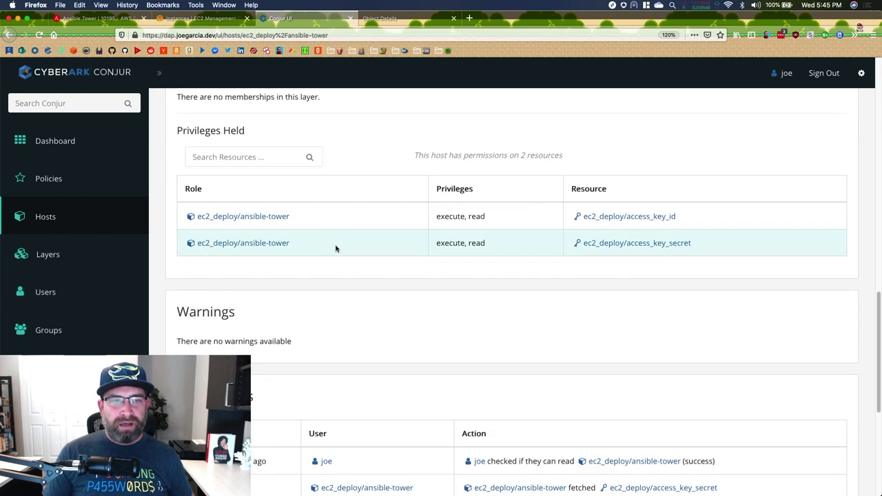
scroll(375, 291, up, 1)
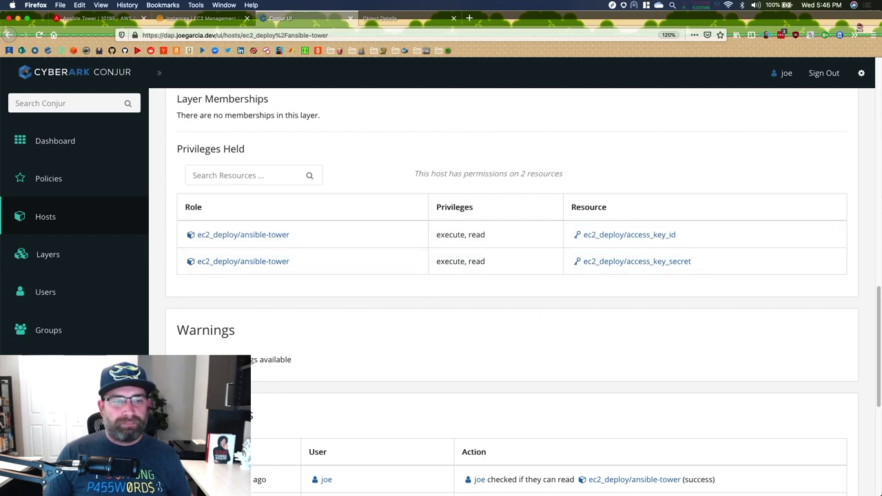
click(45, 368)
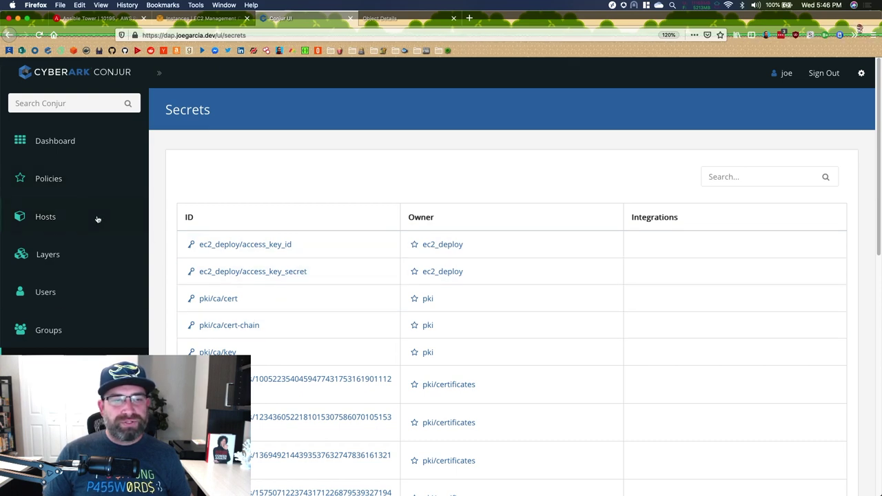
- Show the Policies page listing ec2_deploy, pki, pki/certificates, pki/templates and root
click(64, 186)
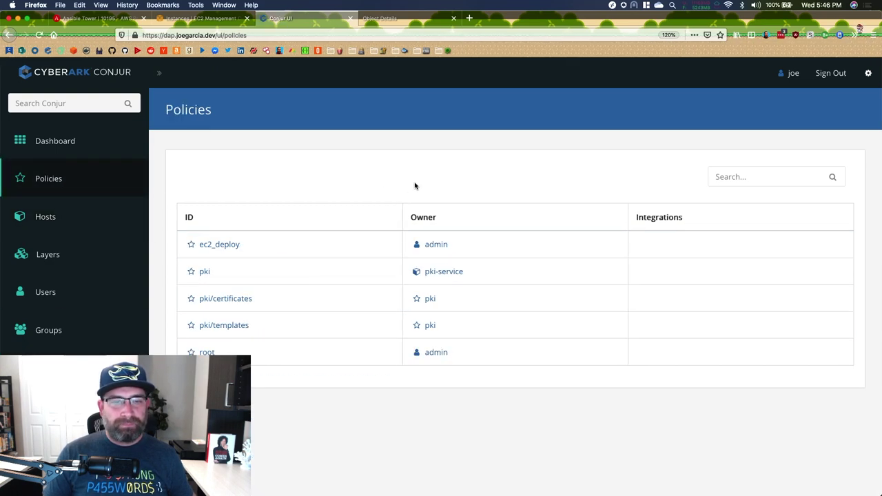
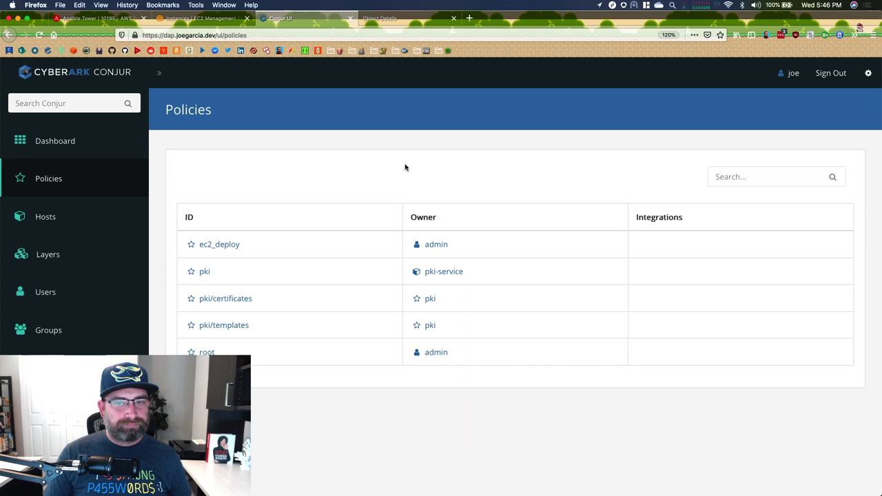
- View the Conjur hosts, then list the stored secrets, including the ec2_deploy access keys
click(64, 219)
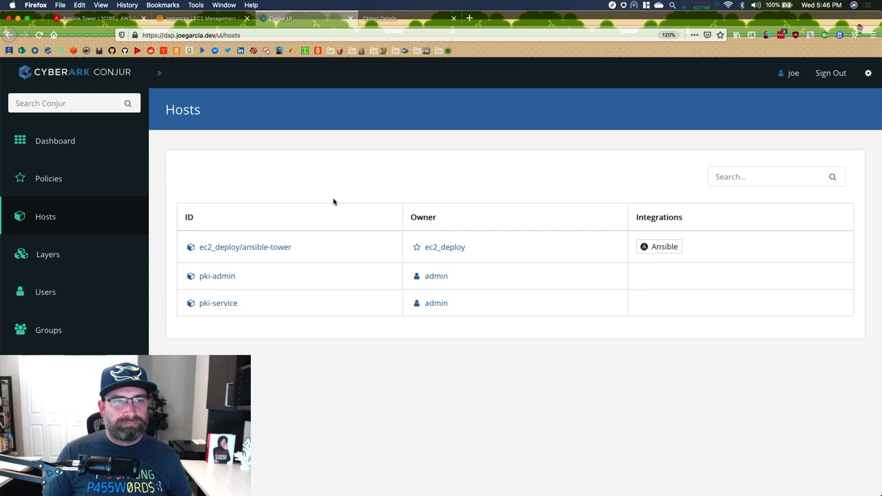
click(49, 368)
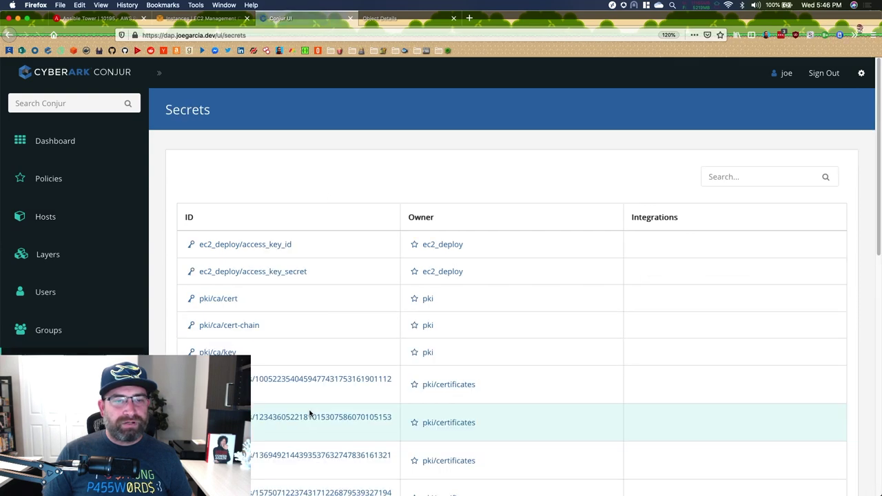
- Open the ec2_deploy/access_key_id secret and reveal its stored access key value
click(250, 245)
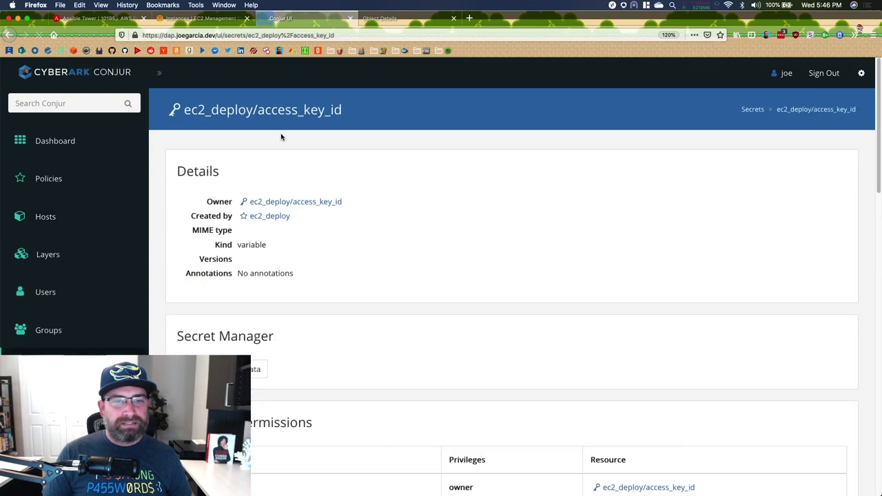
scroll(542, 240, down, 10)
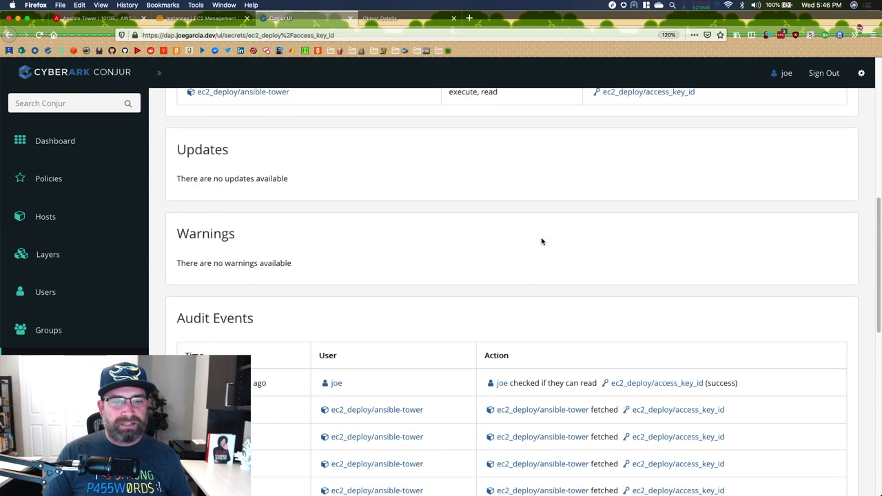
scroll(542, 240, down, 3)
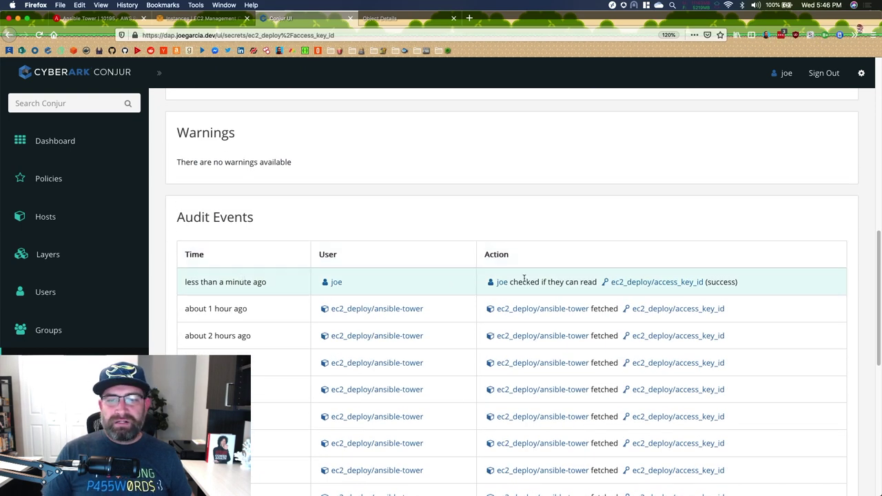
scroll(616, 217, up, 7)
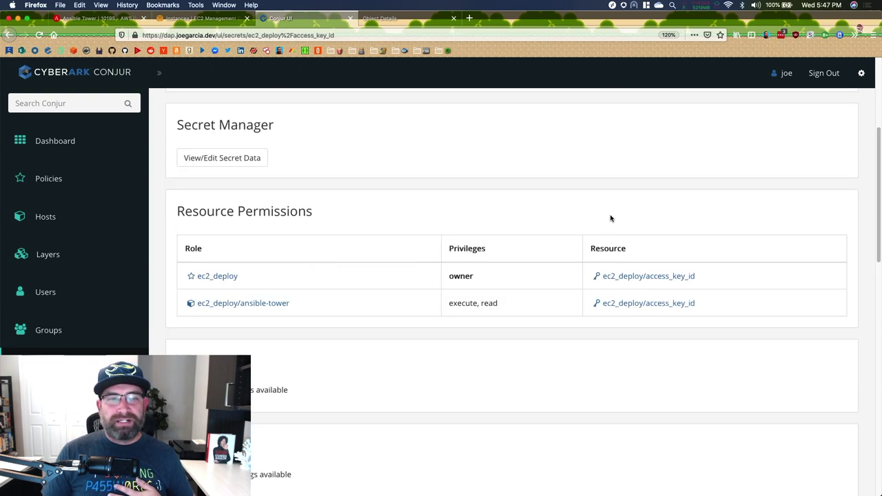
scroll(610, 219, up, 5)
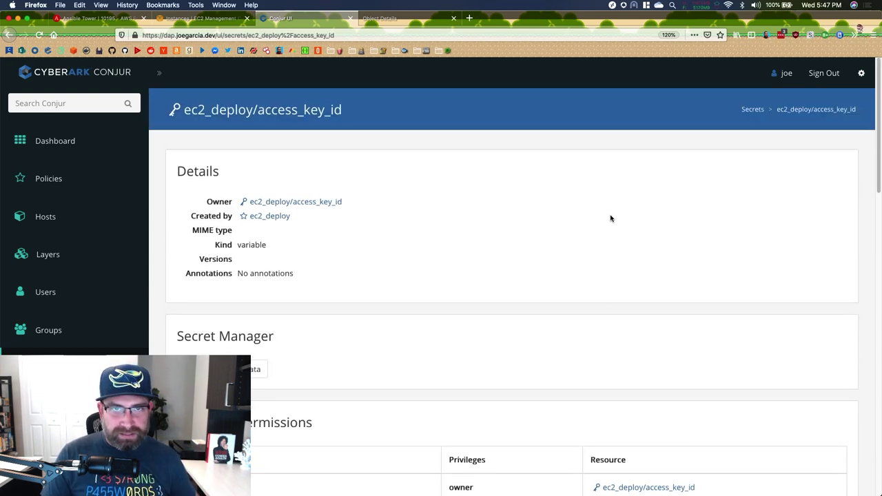
scroll(610, 218, down, 10)
scroll(610, 218, up, 10)
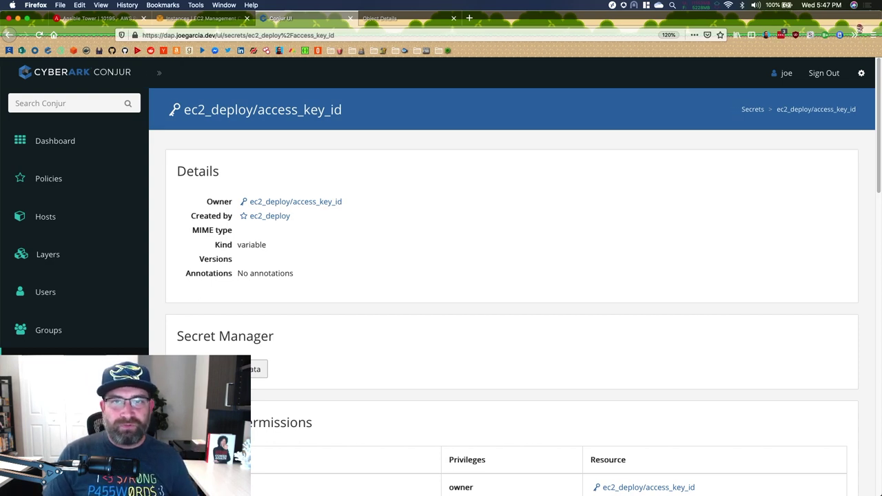
click(235, 370)
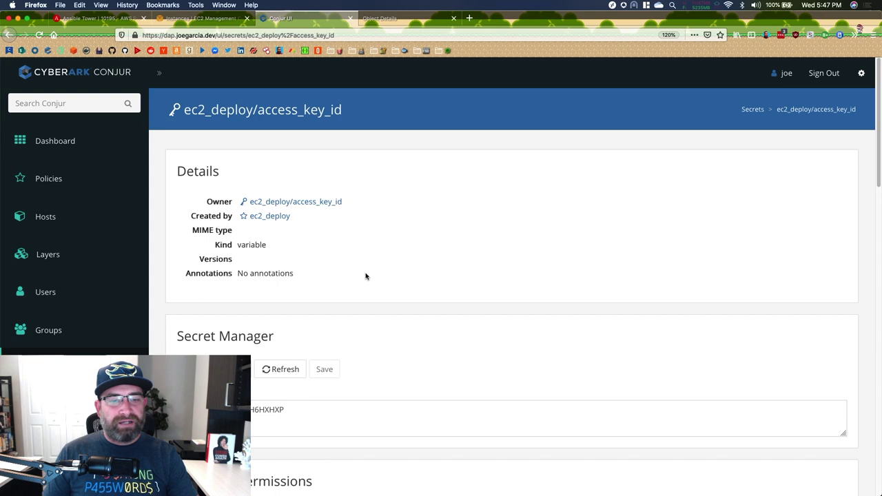
- Reload the secret page to check its new audit events, then return to Ansible Tower
scroll(498, 258, down, 10)
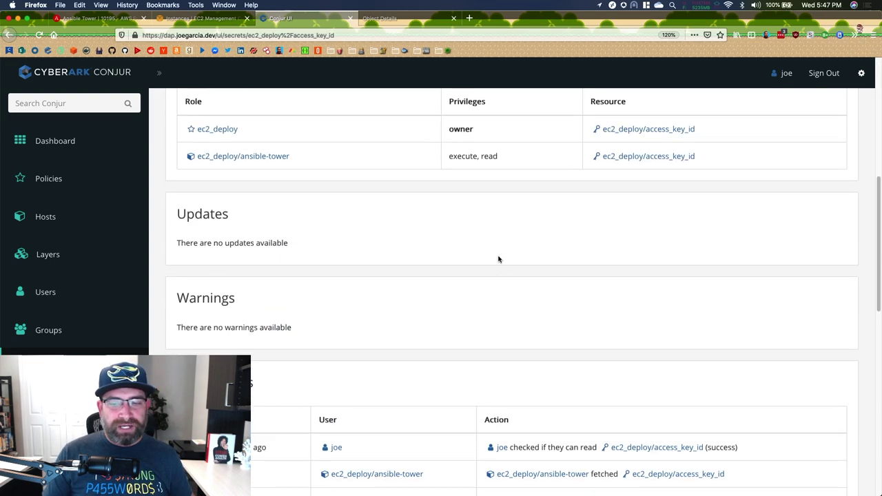
key(super+r)
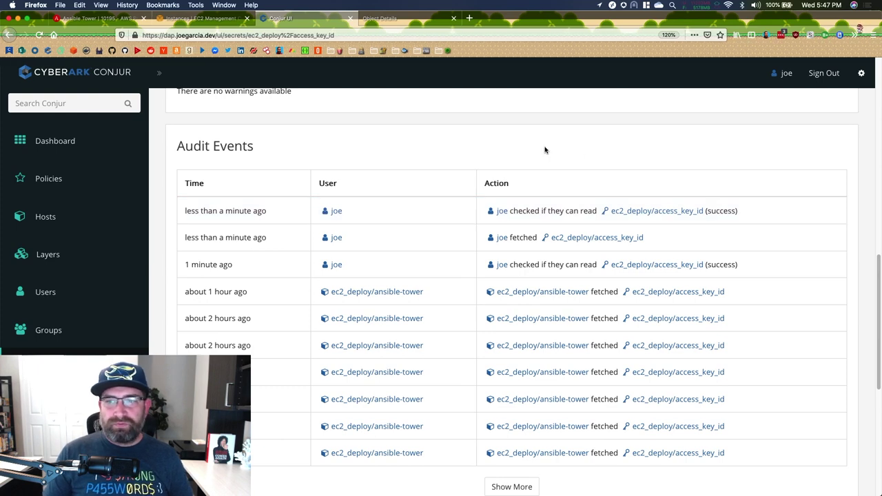
scroll(509, 154, up, 5)
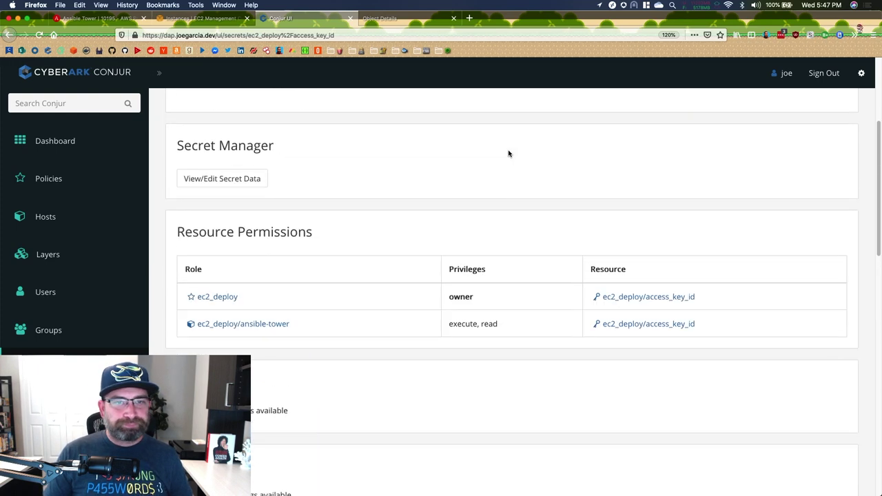
scroll(508, 153, down, 3)
scroll(510, 180, down, 3)
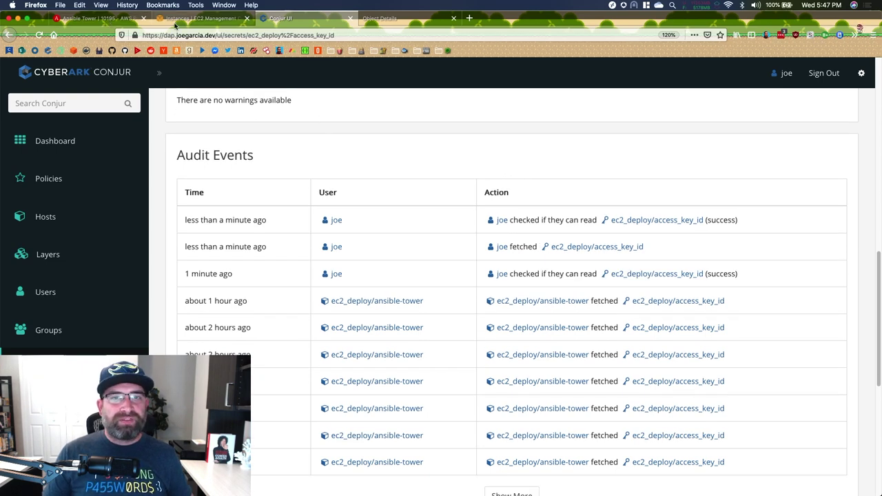
click(106, 20)
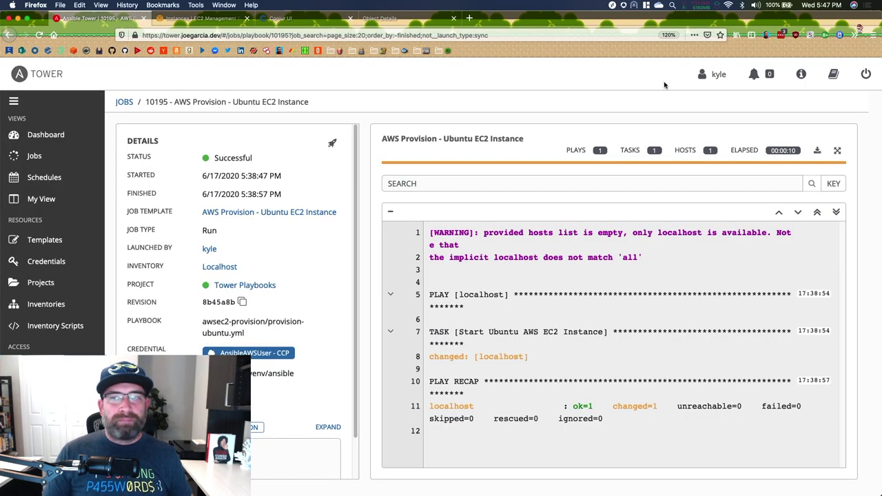
- Sign back in to Tower and open the AWS PASaaS Lab Conjur credential, highlighting its ec2_deploy/ansible-tower username
click(864, 73)
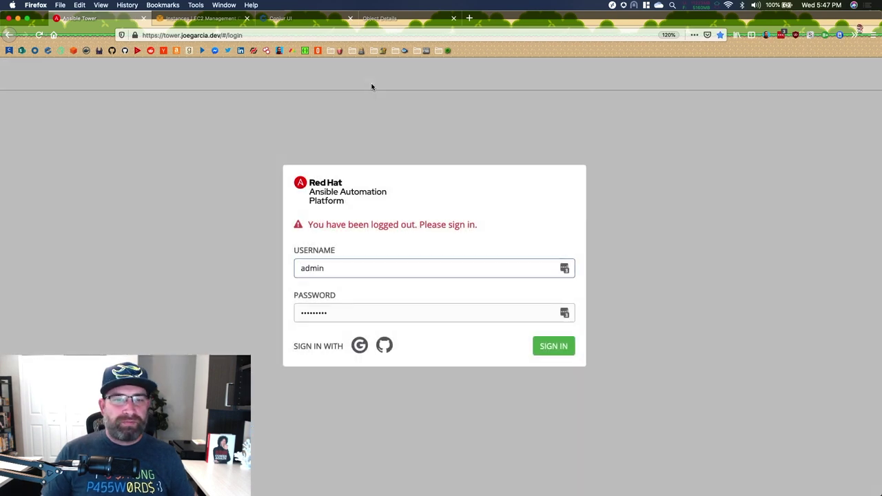
click(552, 344)
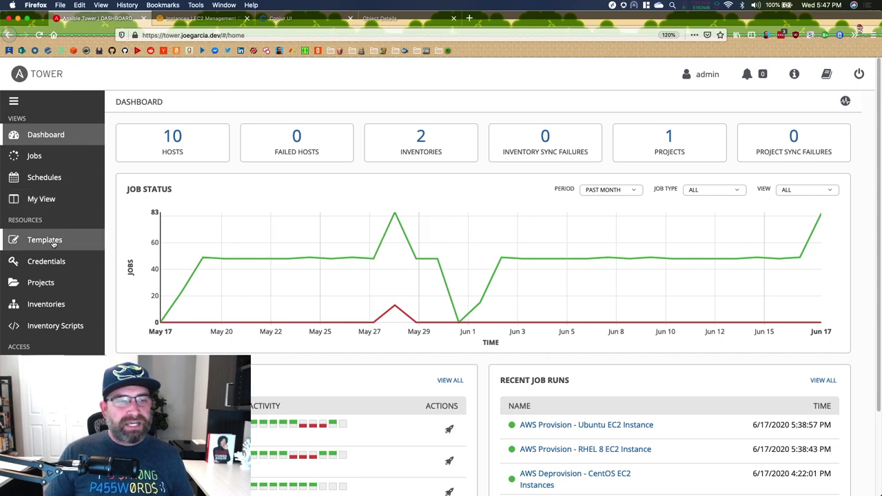
click(47, 263)
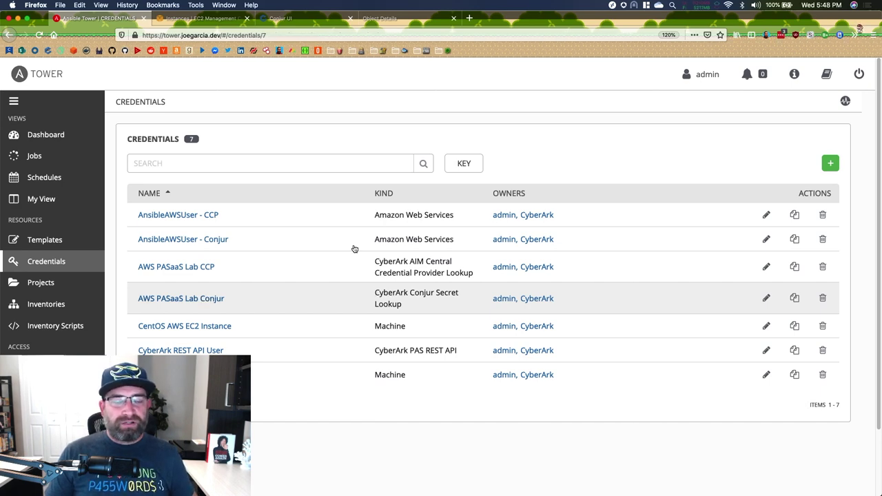
scroll(482, 228, down, 2)
scroll(561, 188, down, 2)
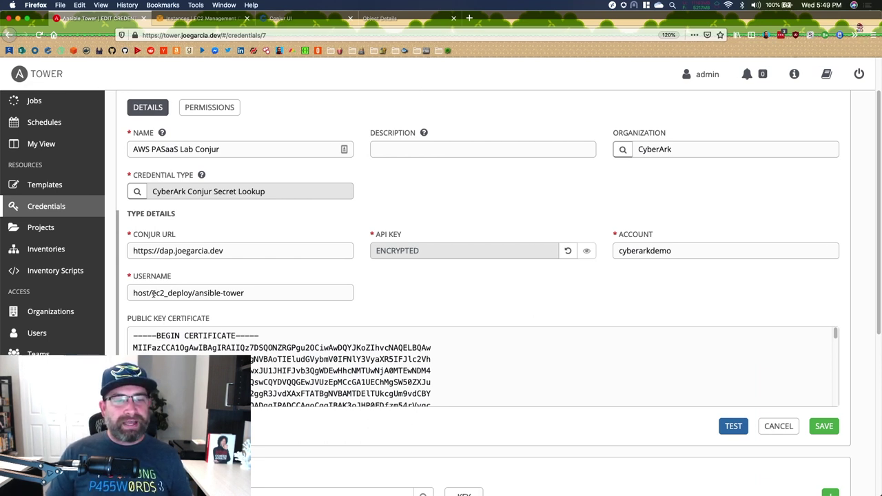
drag(152, 293, 271, 303)
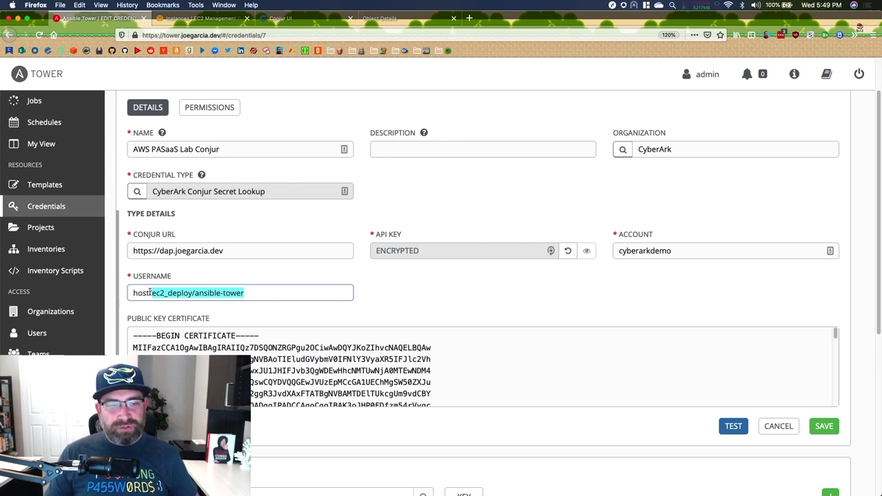
drag(151, 293, 132, 293)
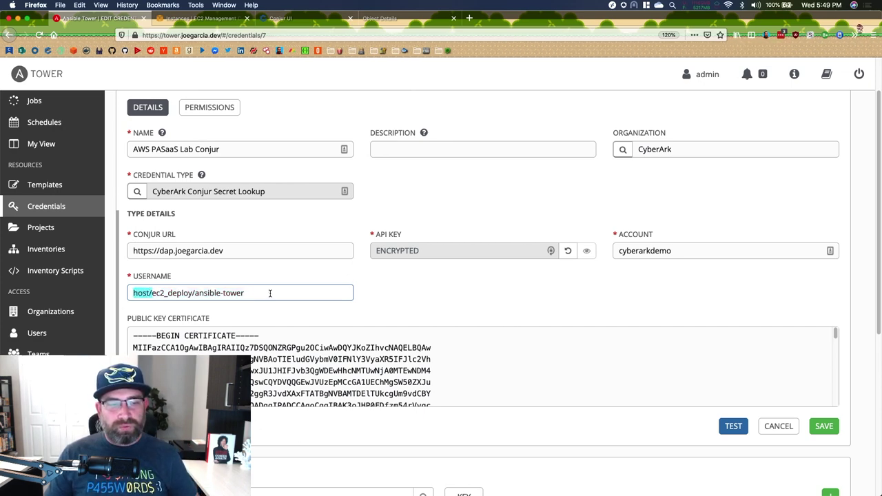
click(401, 288)
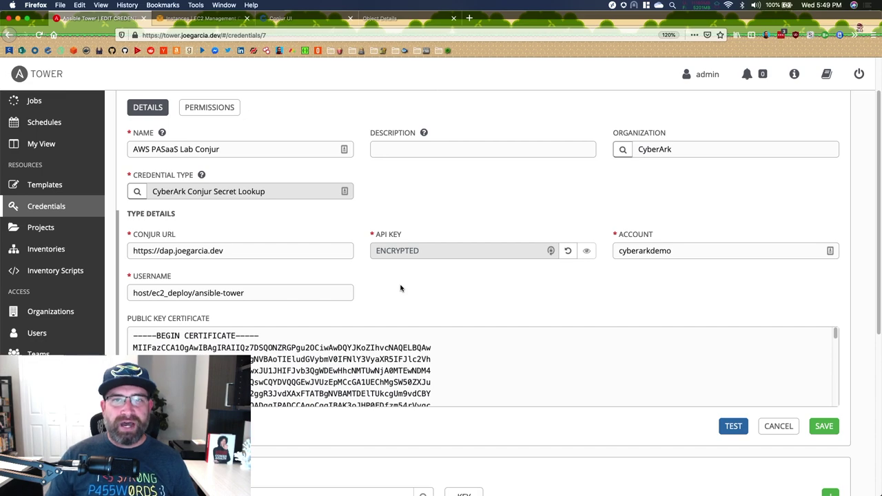
scroll(427, 289, down, 5)
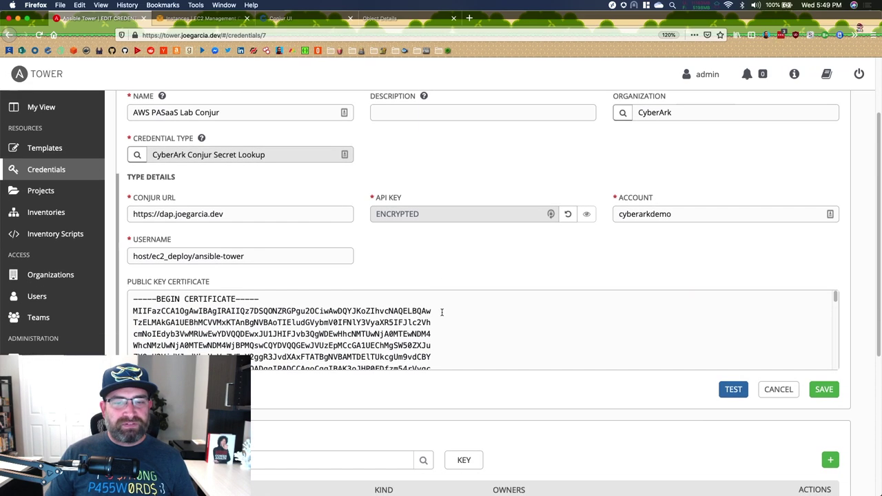
scroll(441, 317, down, 8)
scroll(442, 317, up, 15)
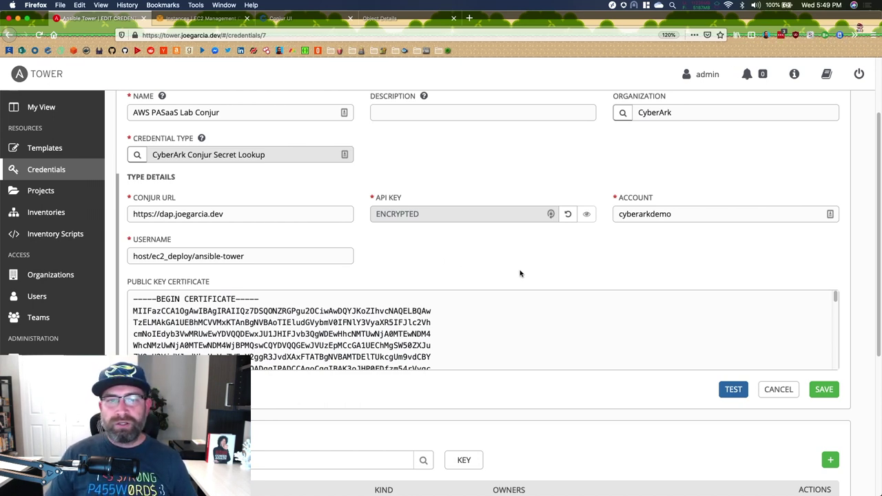
scroll(520, 274, up, 2)
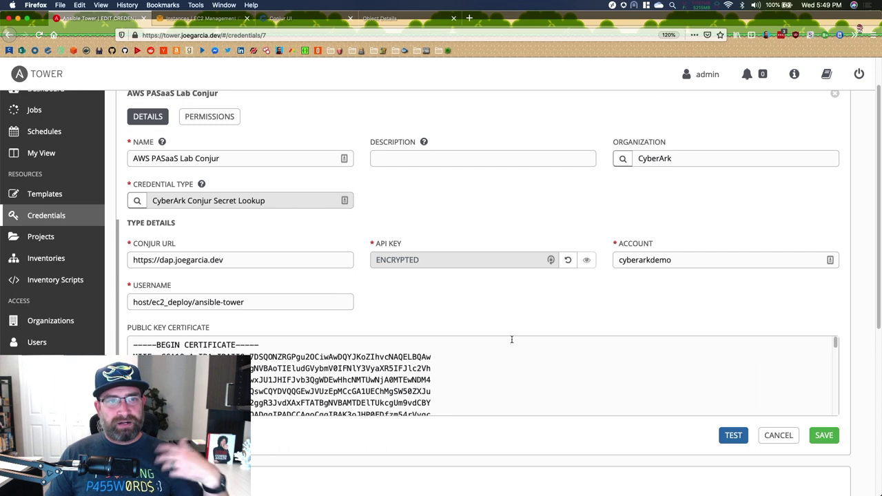
- Start a credential test and paste ec2_deploy/access_key_id from Conjur as the Secret Identifier
click(733, 436)
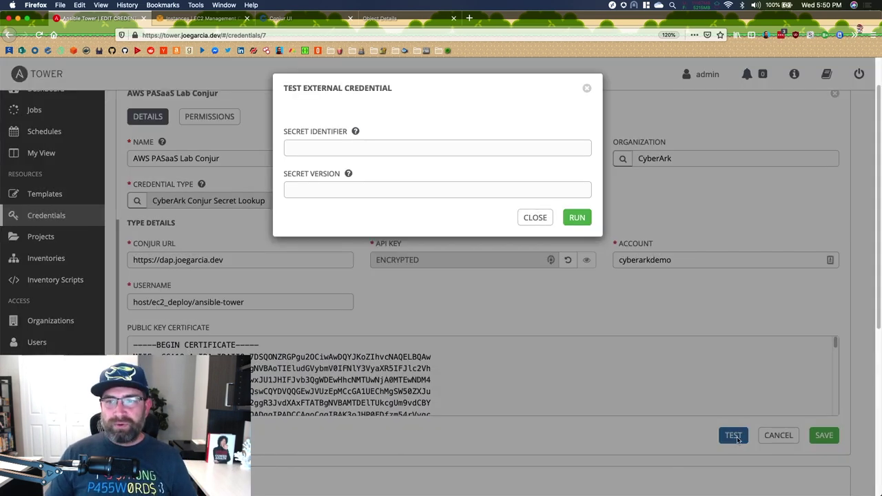
click(321, 145)
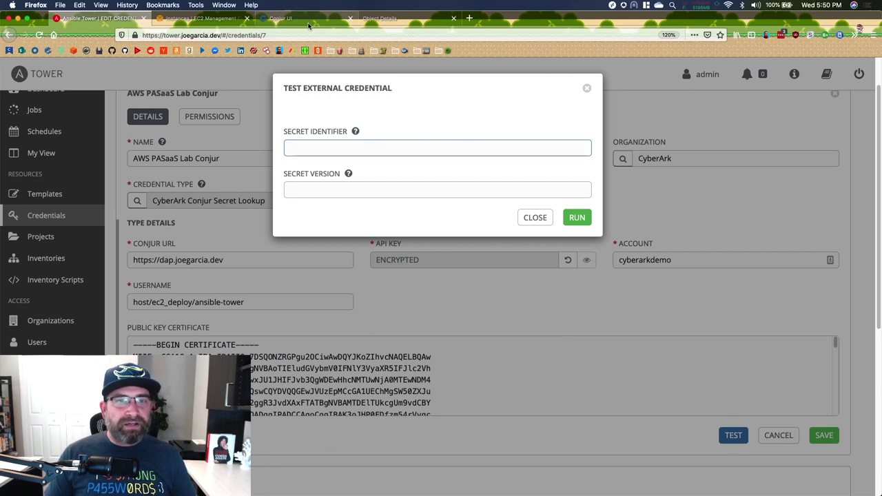
key(super+3)
scroll(218, 268, up, 10)
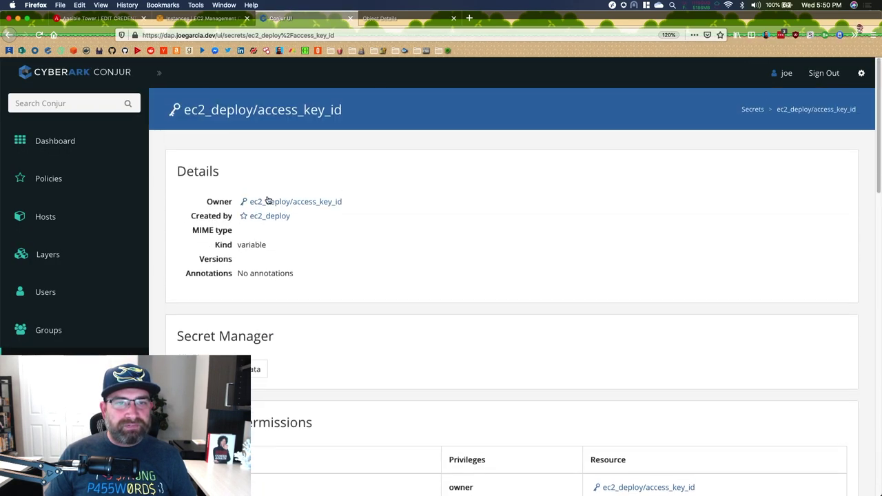
drag(356, 199, 250, 202)
key(super+c)
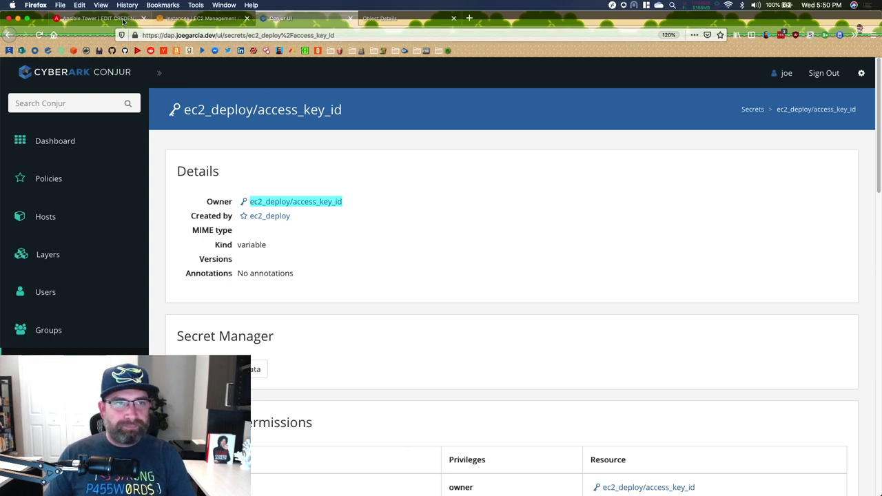
key(super+1)
click(334, 145)
key(super+v)
- Run the lookup test, close it after it passes, and cancel without saving
click(364, 193)
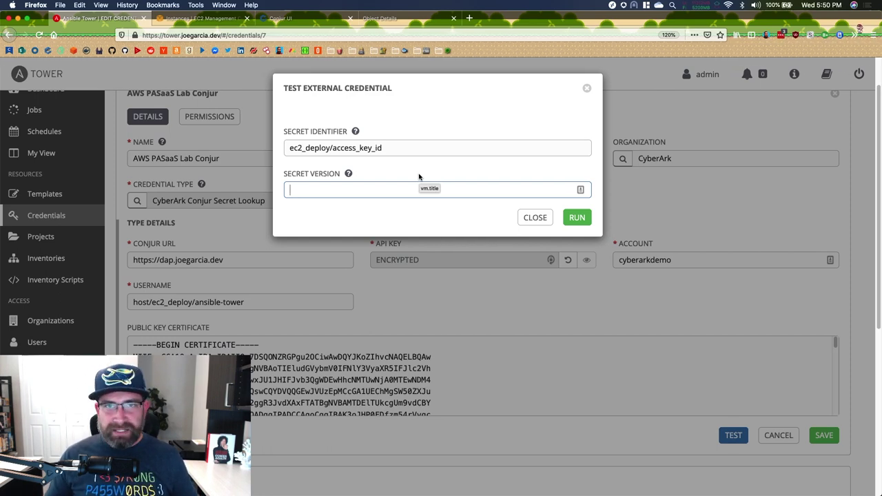
click(577, 217)
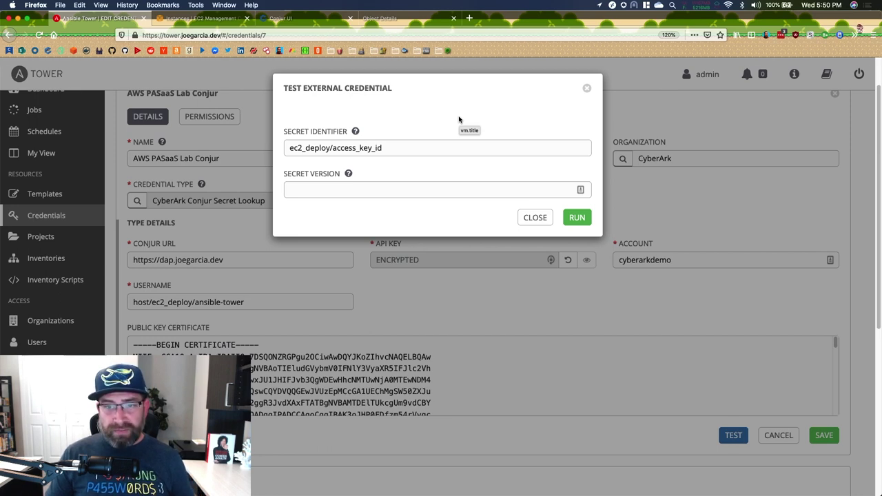
click(534, 218)
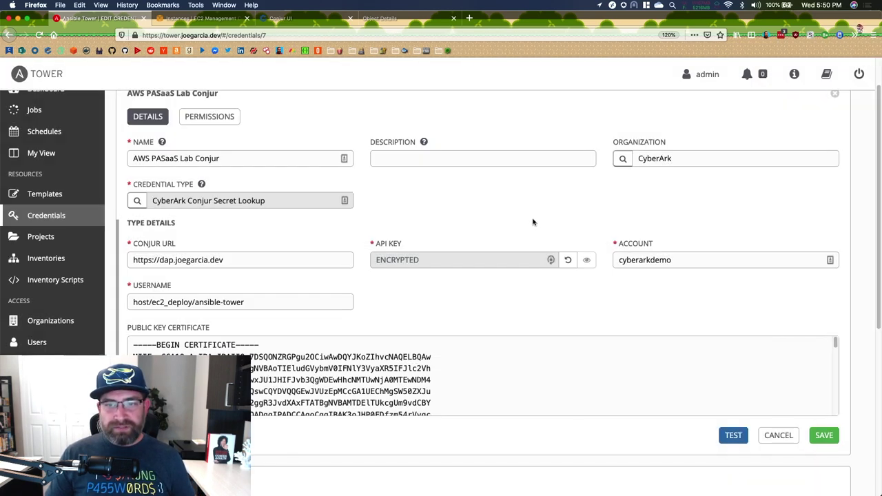
click(775, 436)
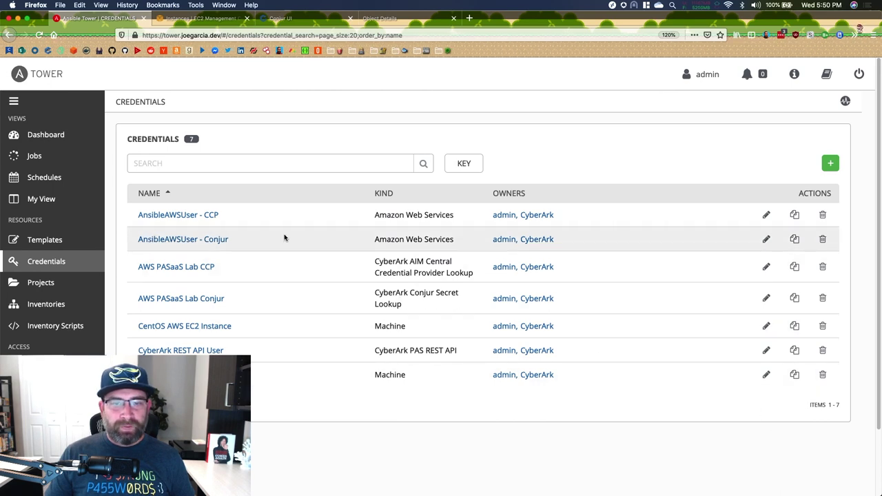
- Open the AnsibleAWSUser - Conjur credential's Access Key input source
drag(455, 240, 365, 246)
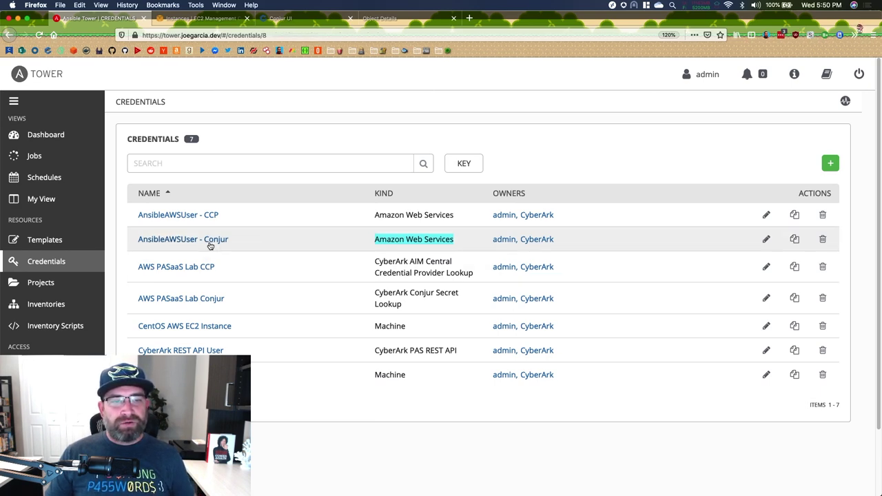
click(210, 241)
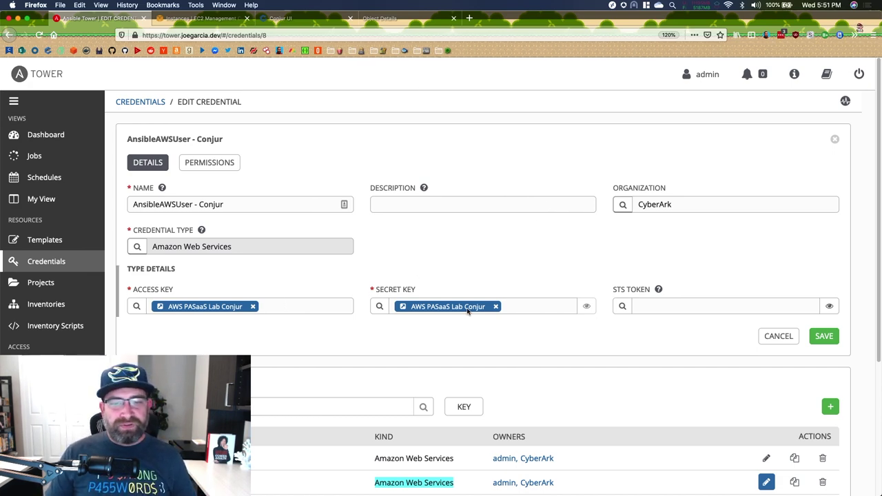
click(136, 306)
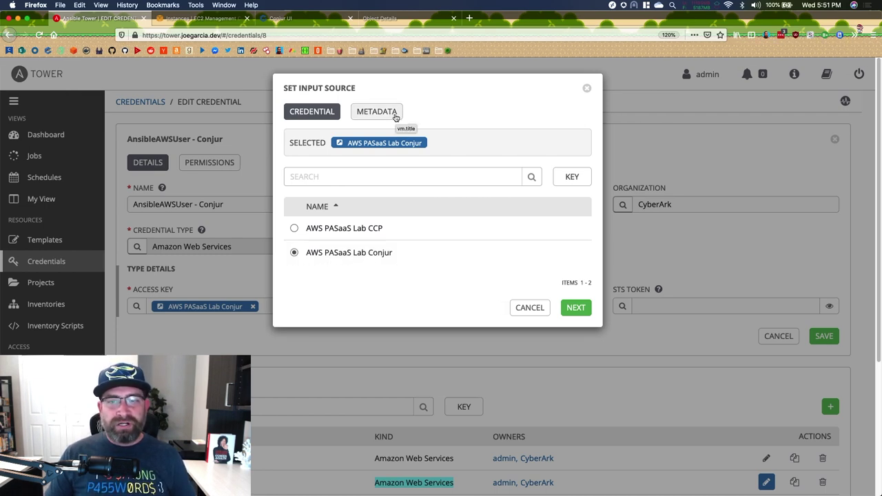
- Test the ec2_deploy/access_key_id lookup from the Metadata page, then cancel unchanged
click(395, 115)
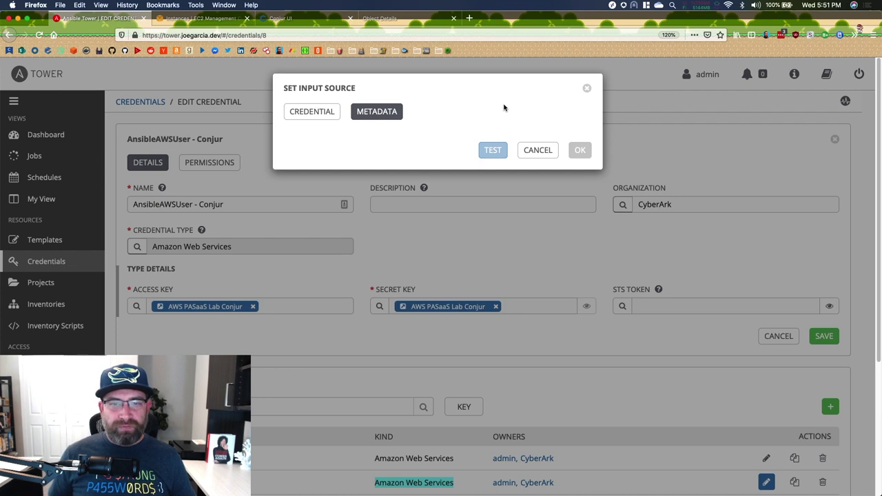
click(332, 113)
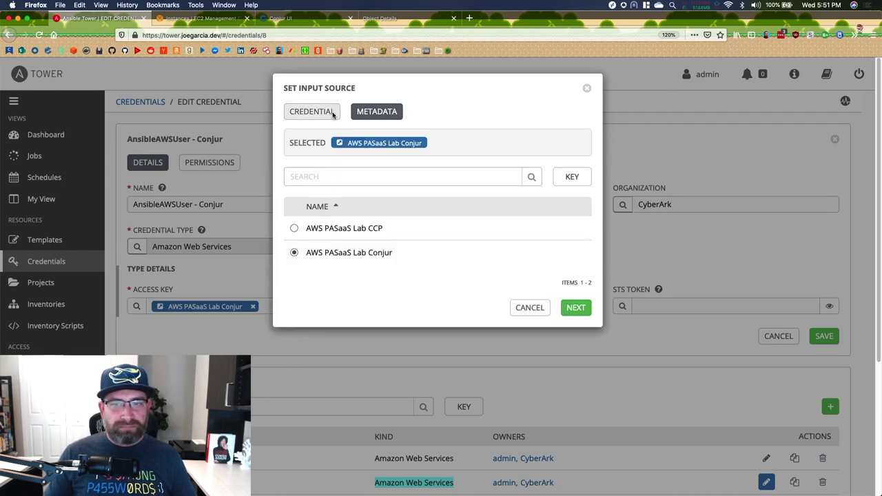
click(569, 307)
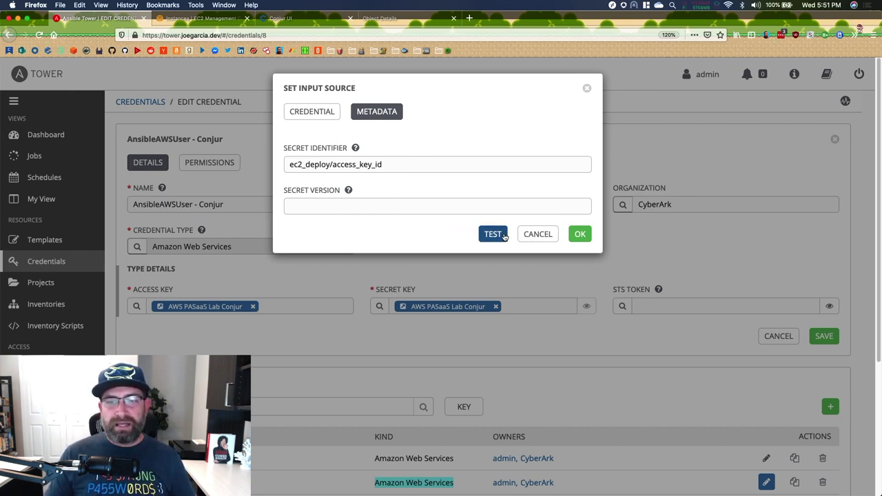
click(505, 236)
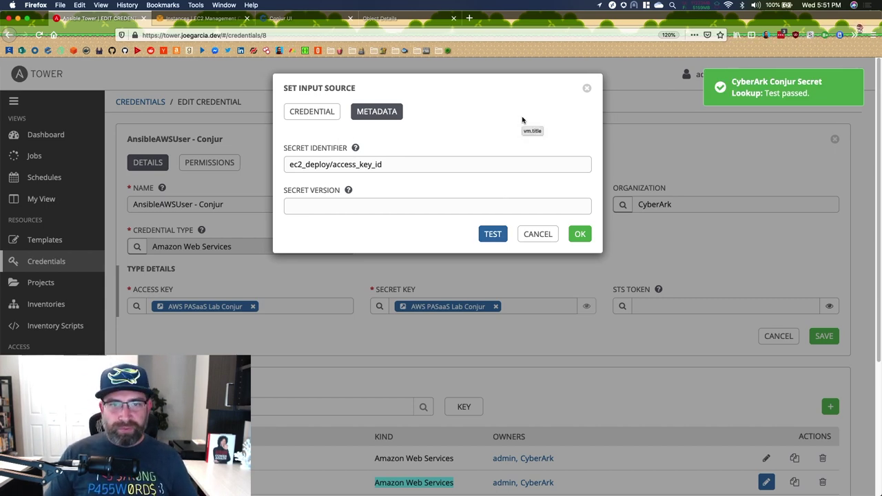
click(536, 234)
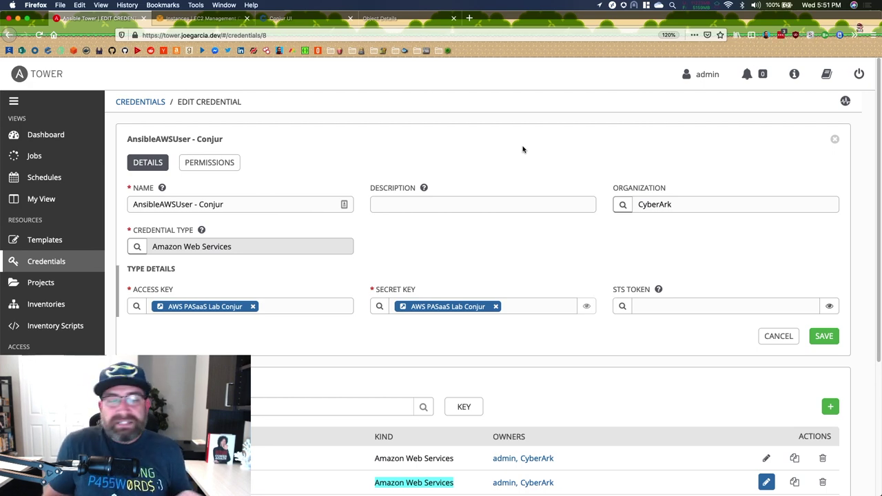
click(44, 247)
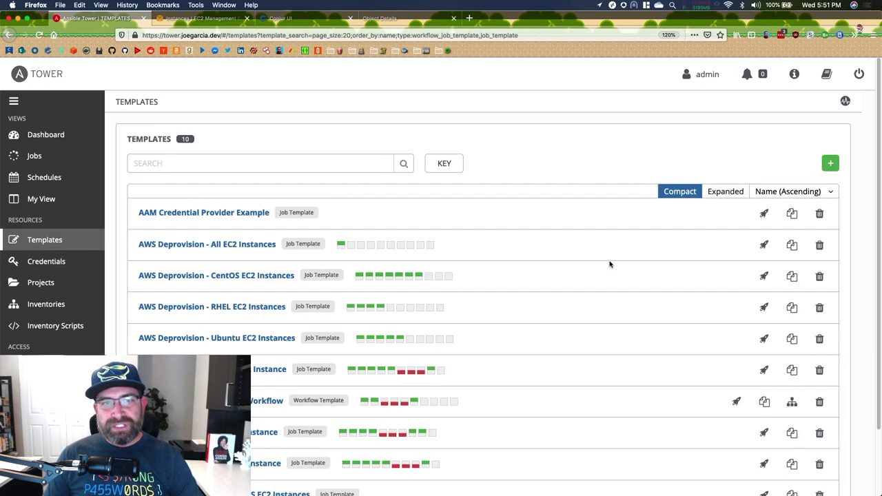
- Open AWS Provision/Deprovision Workflow in the Workflow Visualizer to show its six provision/deprovision nodes
scroll(609, 264, down, 3)
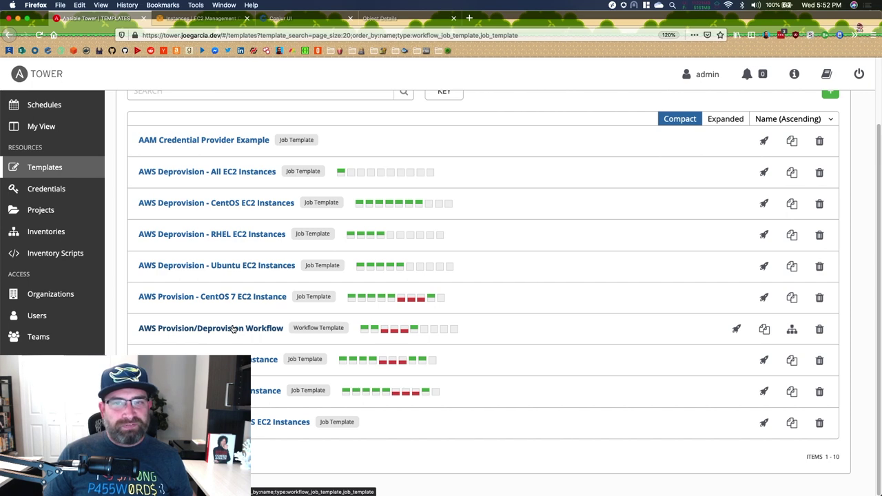
click(235, 329)
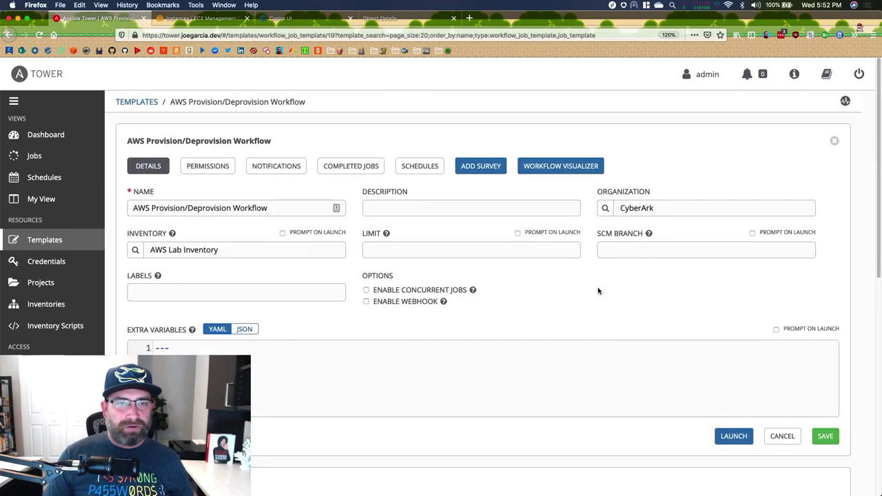
click(553, 167)
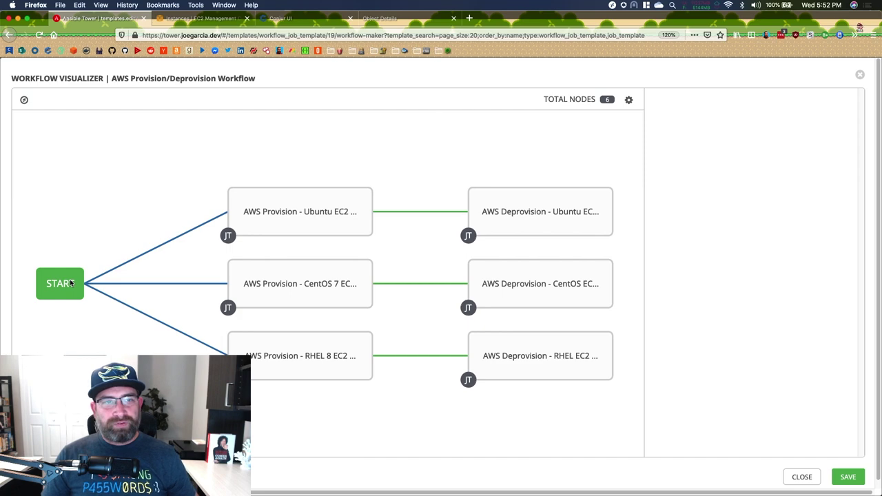
mouse_move(302, 213)
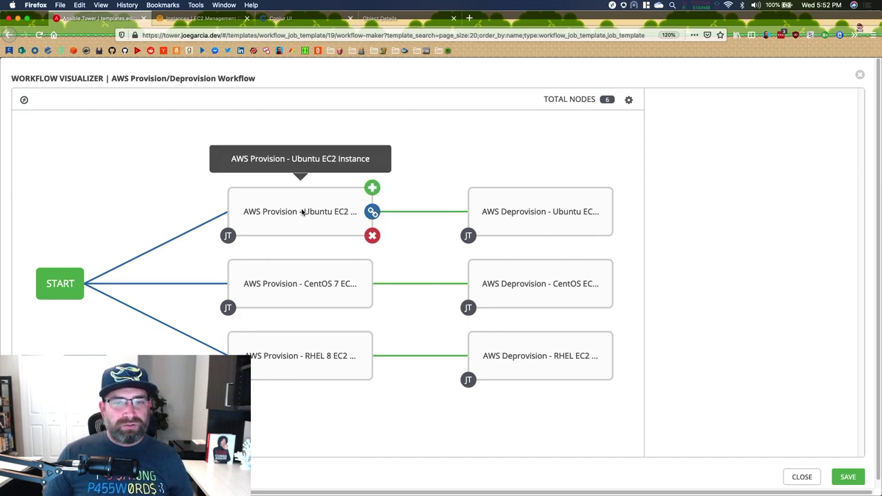
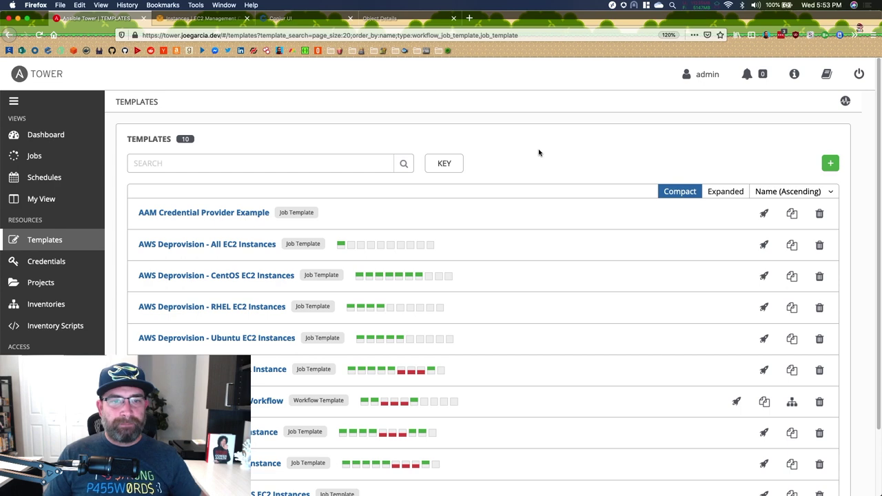
- Log out of the administrator account and sign in with the limited user's username and password
click(859, 76)
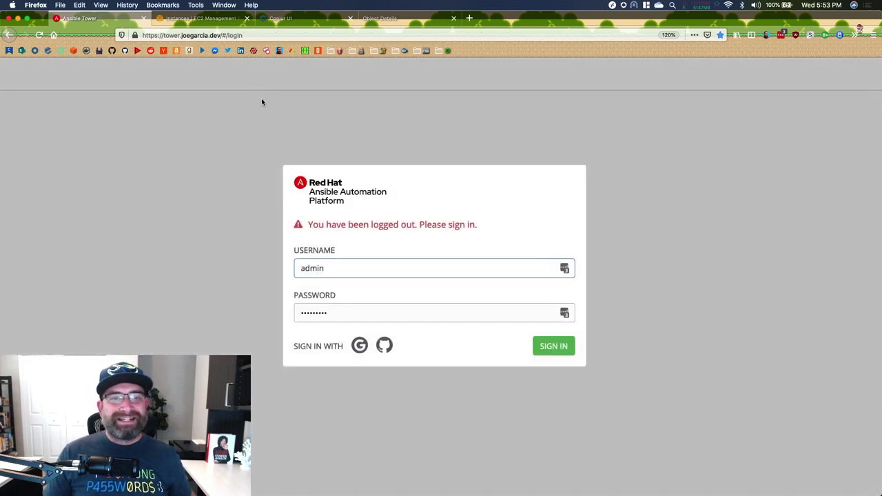
double_click(330, 268)
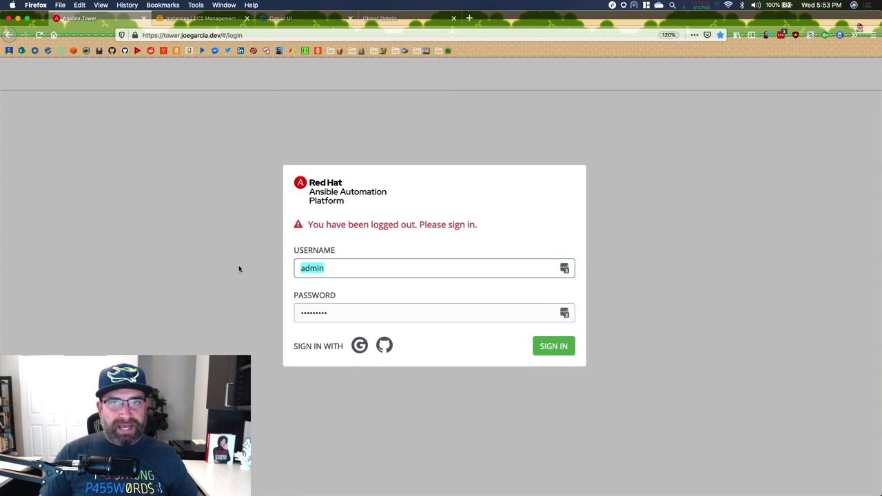
text(butters)
key(Tab)
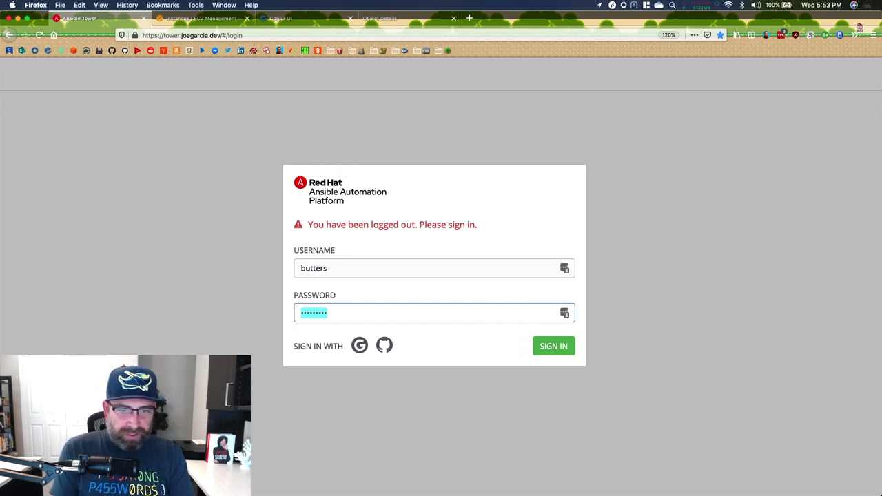
click(555, 350)
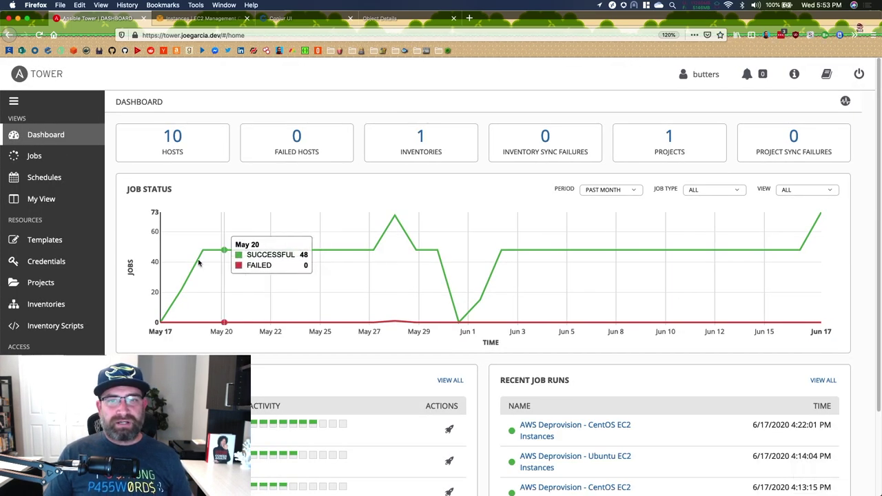
- Review the AnsibleAWSUser - CCP credential's permissions for its four users, then return to Credentials
click(76, 266)
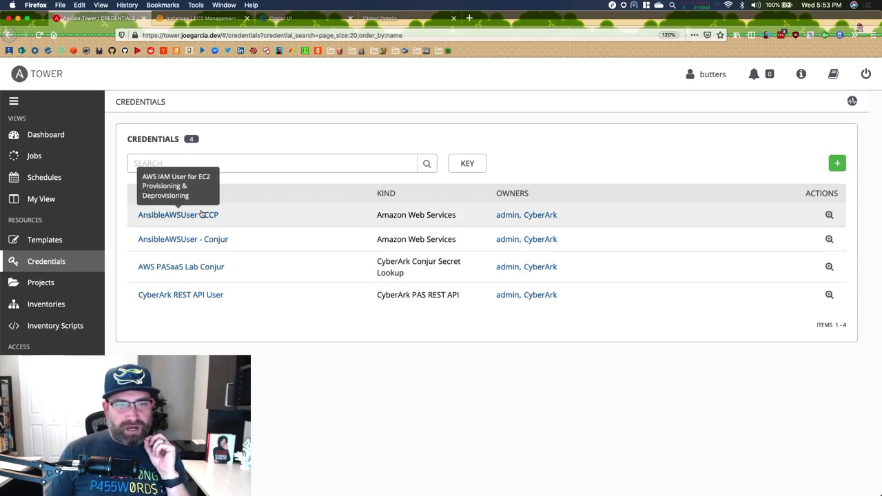
click(200, 215)
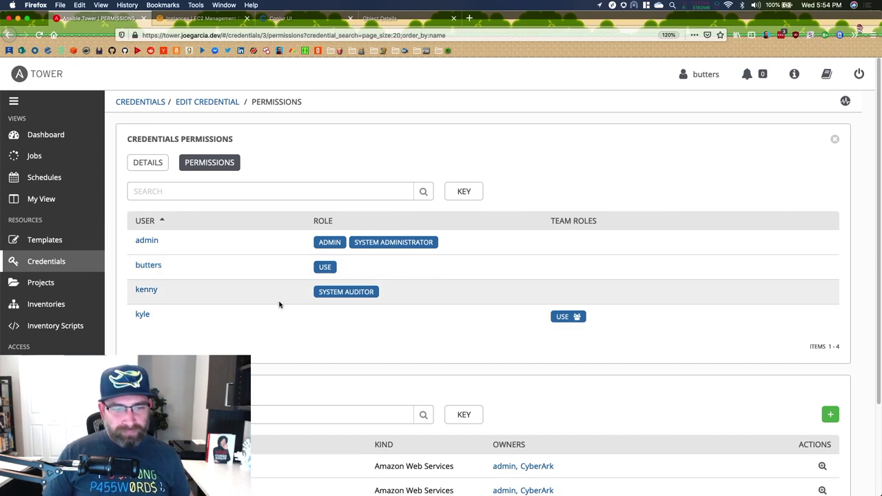
mouse_move(565, 319)
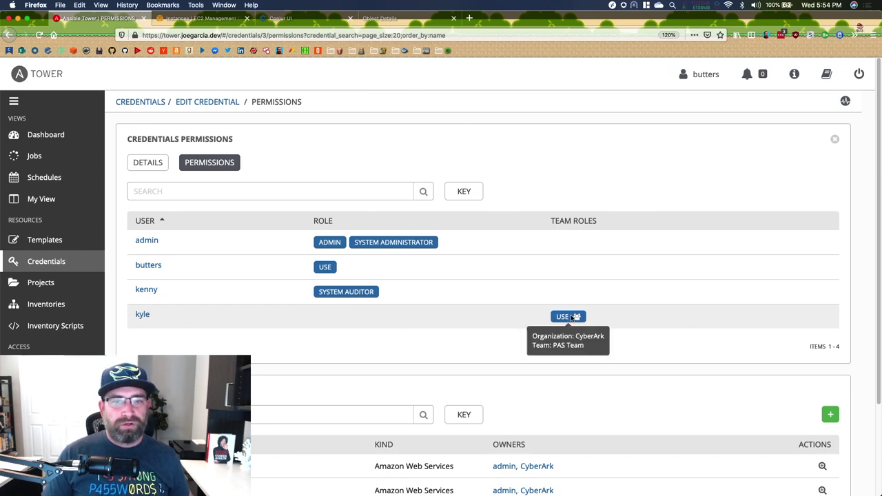
click(61, 261)
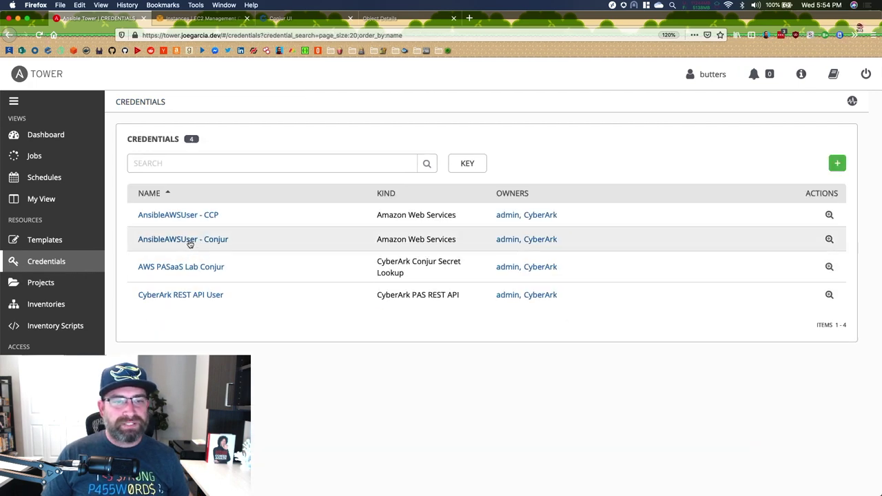
- Inspect the AnsibleAWSUser - Conjur Permissions tab, showing three users with access
click(190, 244)
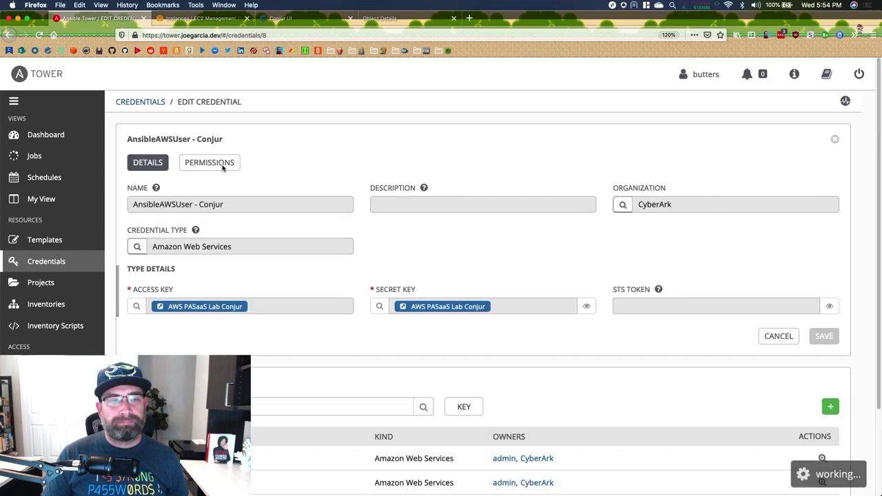
click(222, 164)
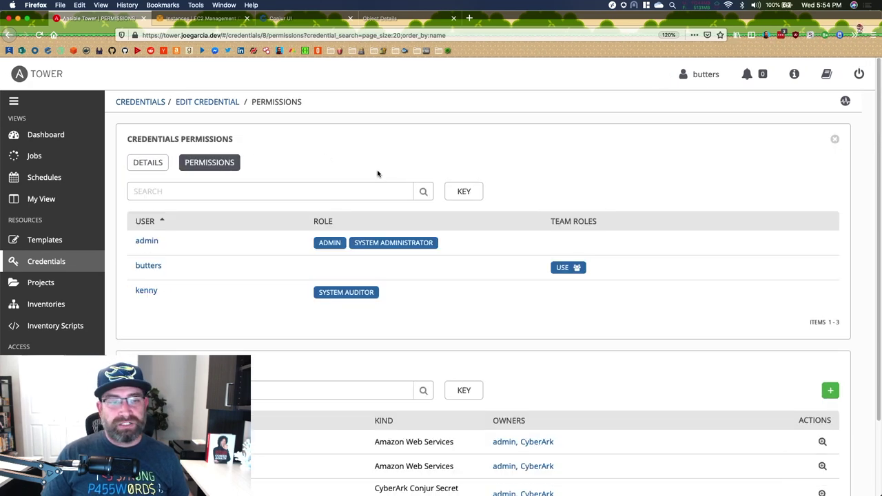
mouse_move(576, 269)
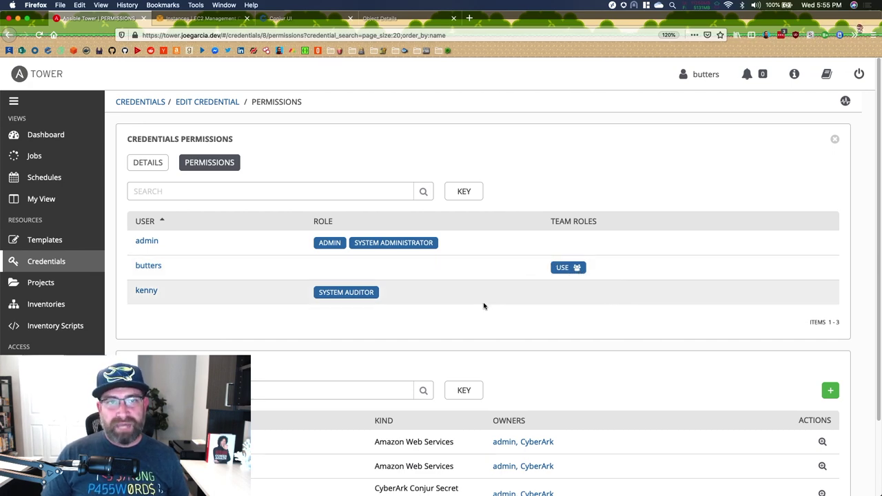
click(31, 262)
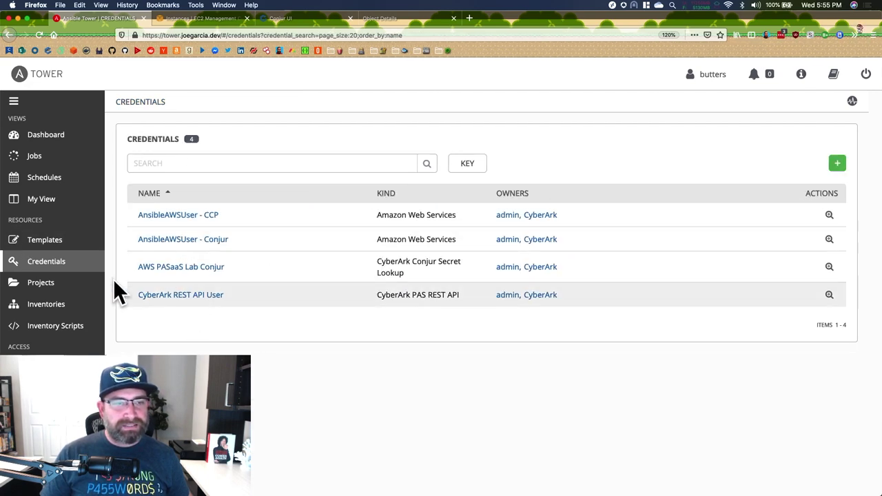
- Check the running EC2 instances, then launch AWS Deprovision - RHEL EC2 Instances as job 10198
click(45, 240)
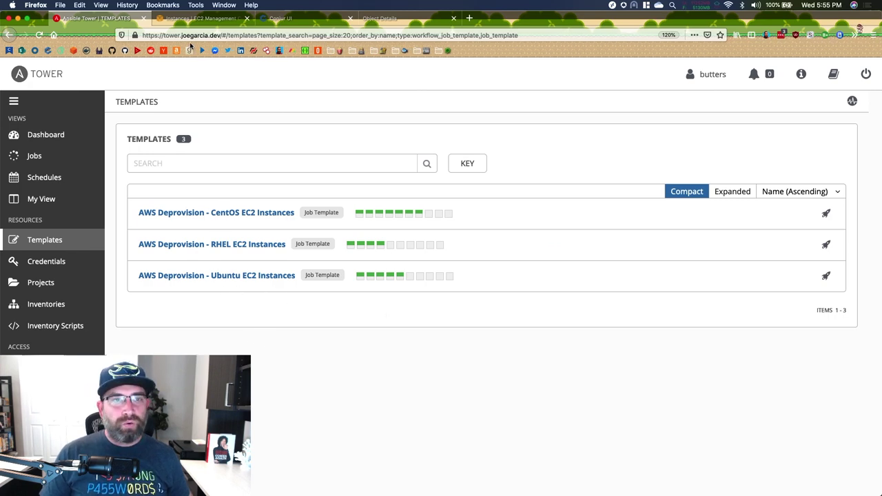
click(204, 18)
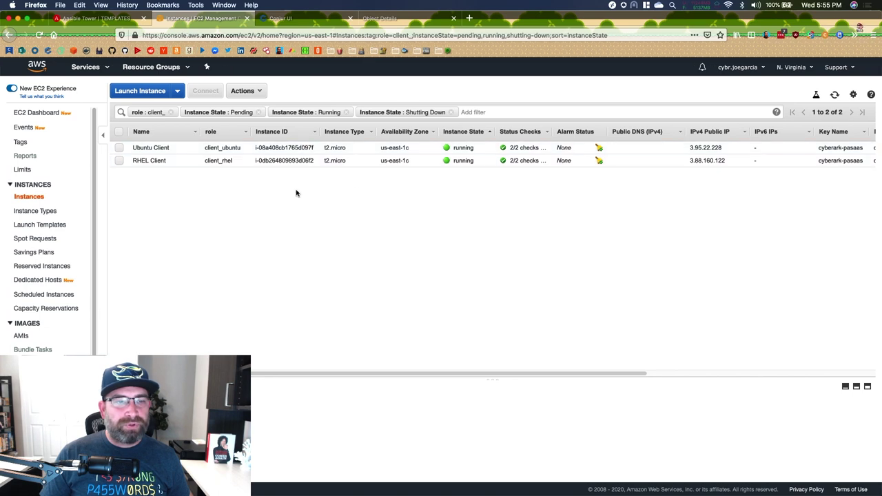
click(87, 21)
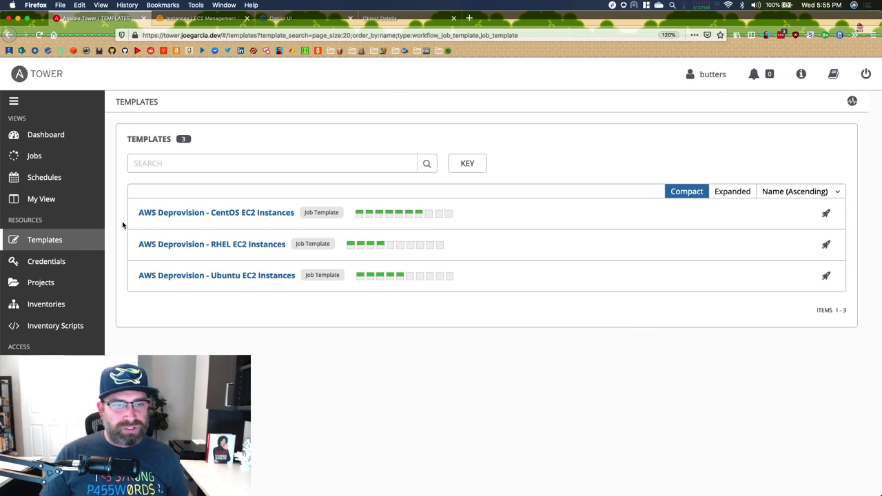
click(827, 245)
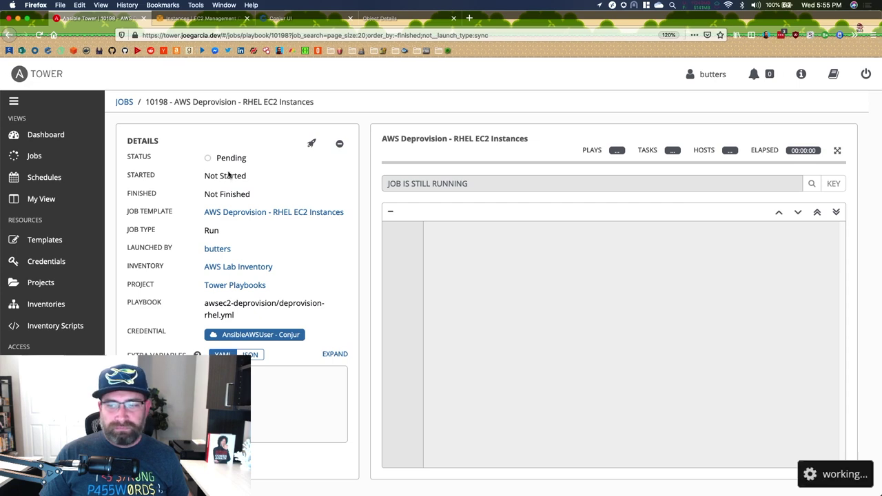
click(48, 241)
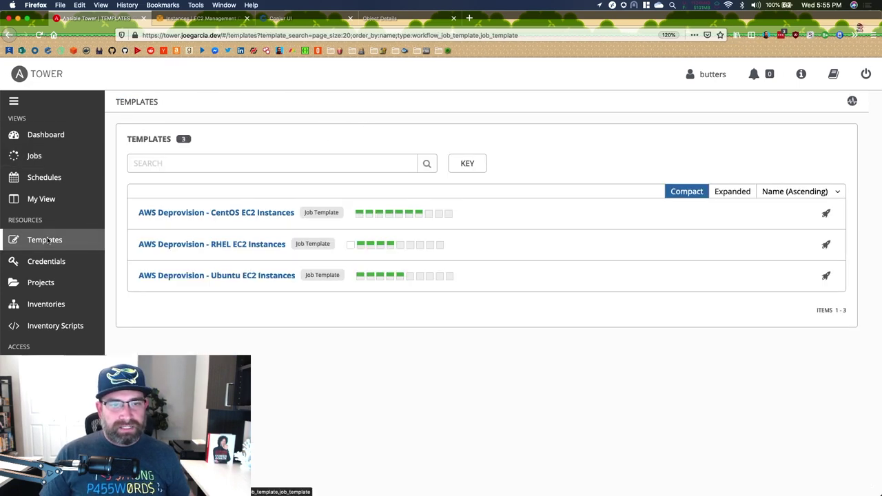
- Launch AWS Deprovision - Ubuntu EC2 Instances and, once it succeeds, view the EC2 instances list
mouse_move(355, 249)
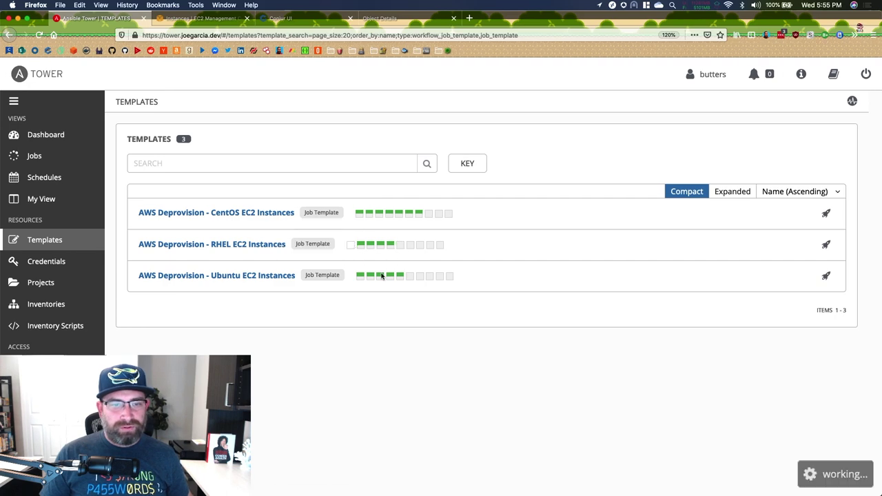
click(827, 276)
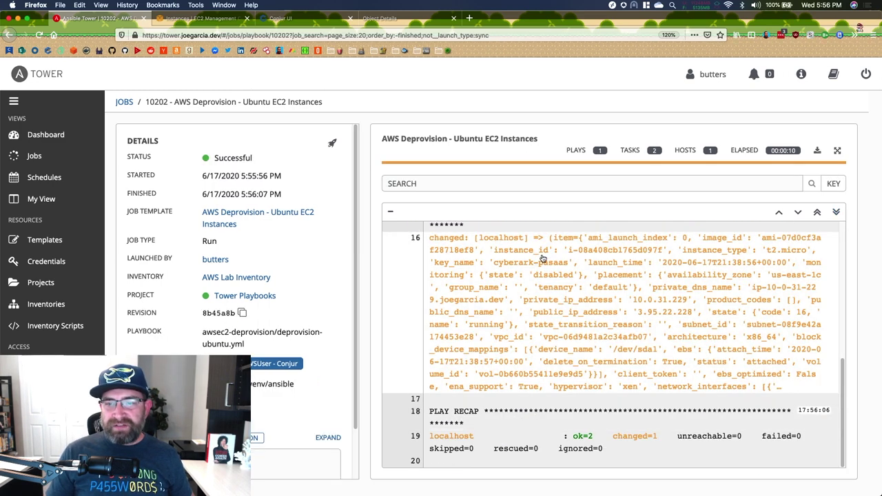
click(178, 20)
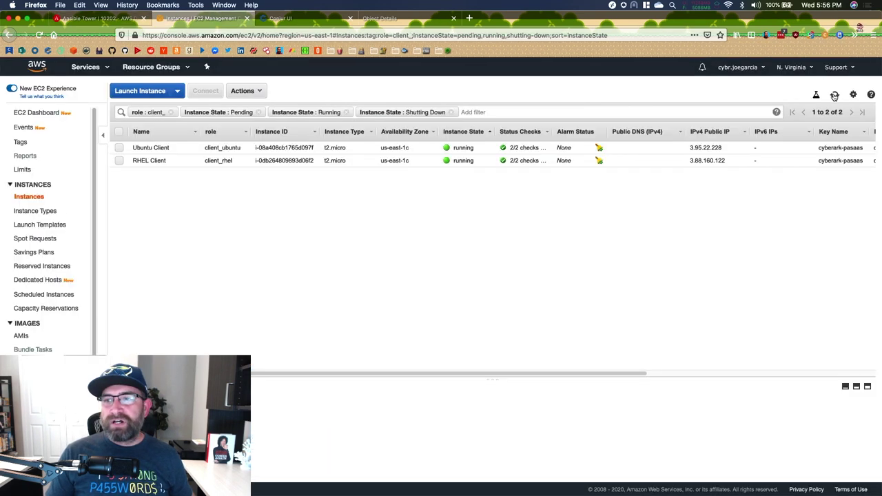
- Refresh the EC2 Instances table to update the RHEL Client and Ubuntu Client states
click(834, 95)
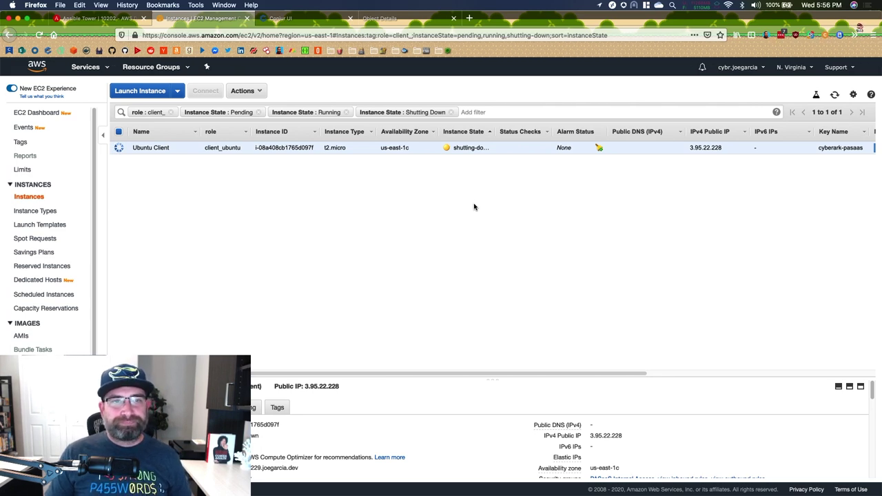
- Reload the ec2_deploy/access_key_id Audit Events to confirm new fetches by ec2_deploy/ansible-tower
click(315, 23)
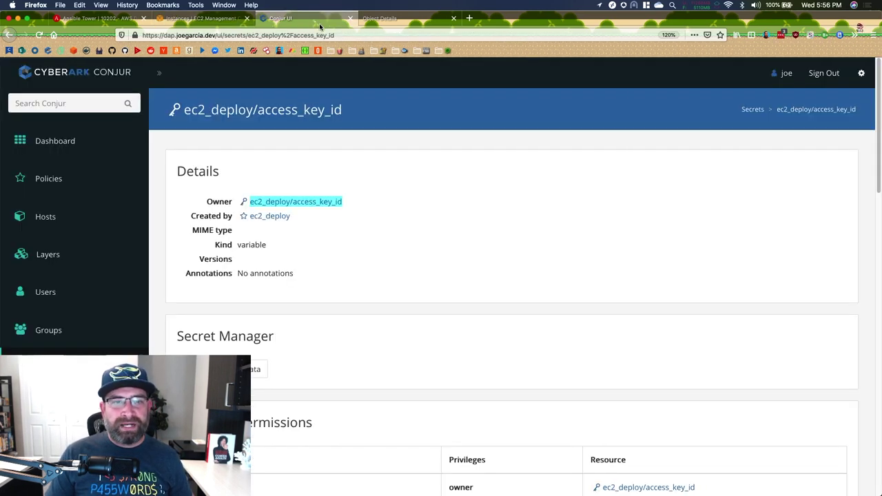
scroll(548, 226, down, 5)
scroll(544, 234, down, 3)
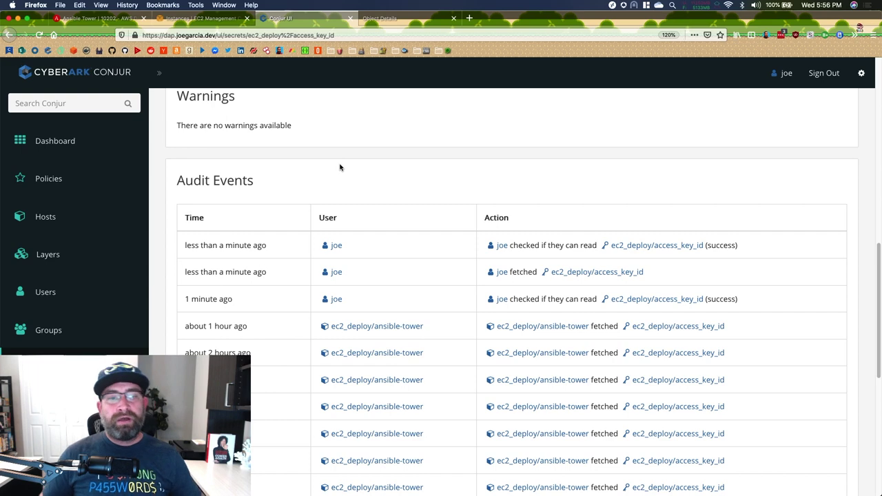
click(41, 34)
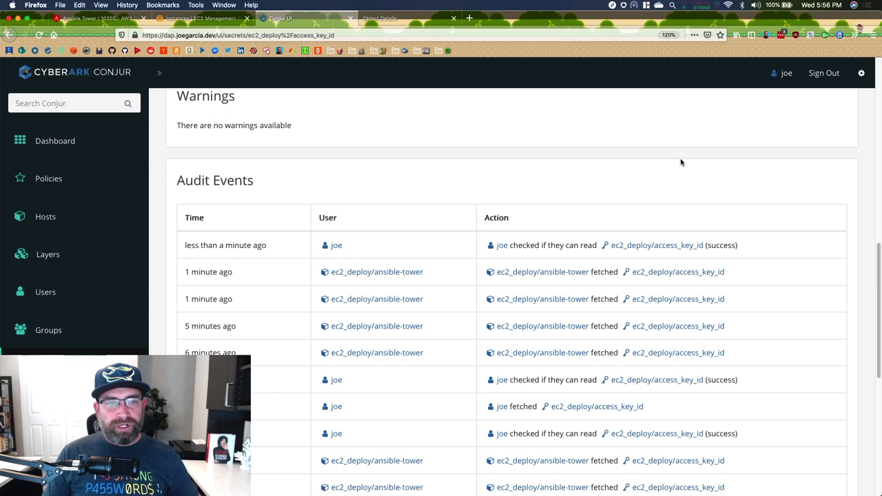
scroll(681, 162, up, 10)
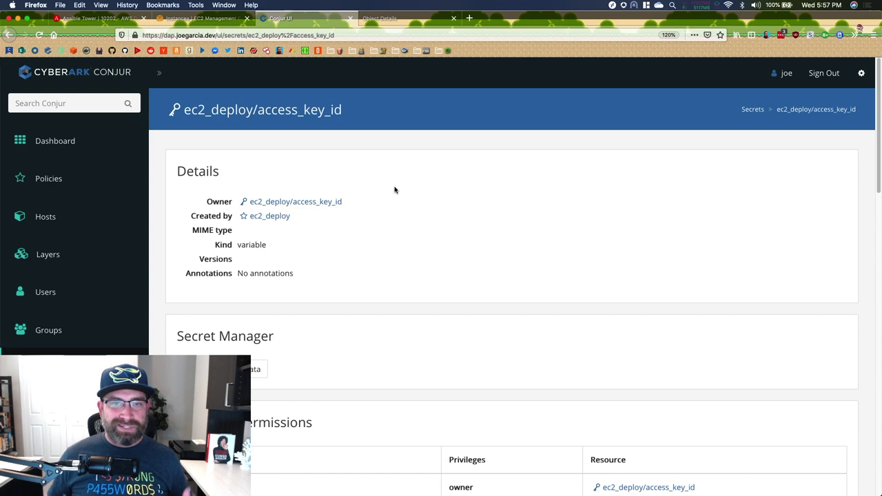
click(118, 23)
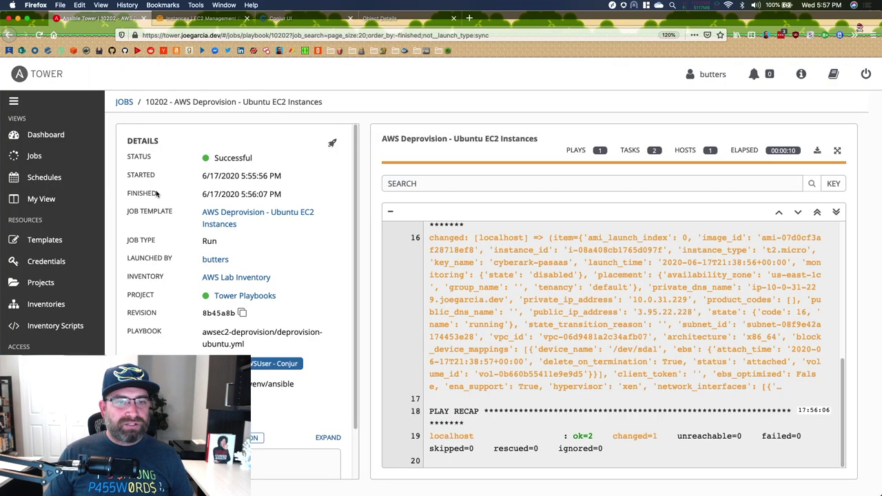
- Start a new CyberArk Conjur Secret Lookup credential, then leave it for the Teams list
click(69, 267)
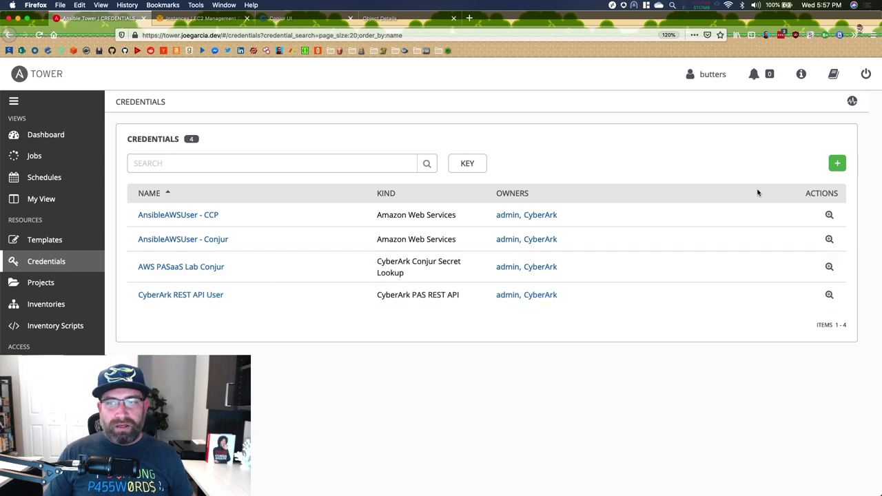
click(837, 163)
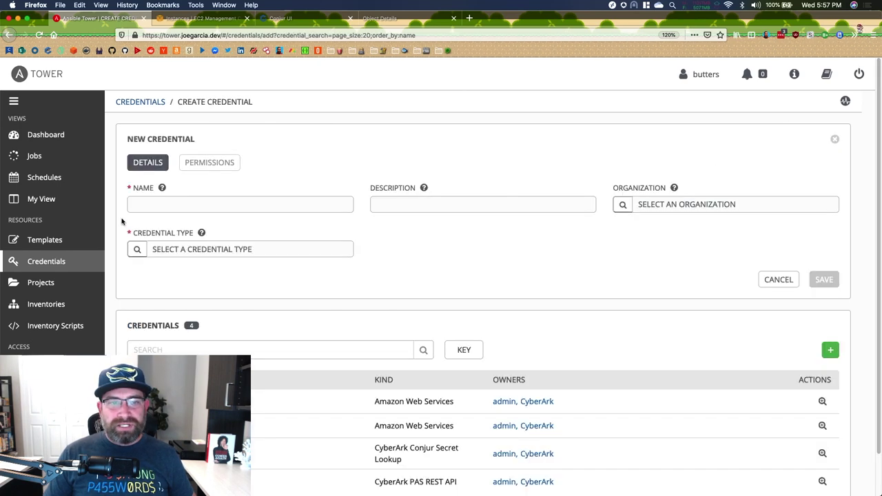
click(137, 249)
click(364, 282)
click(572, 363)
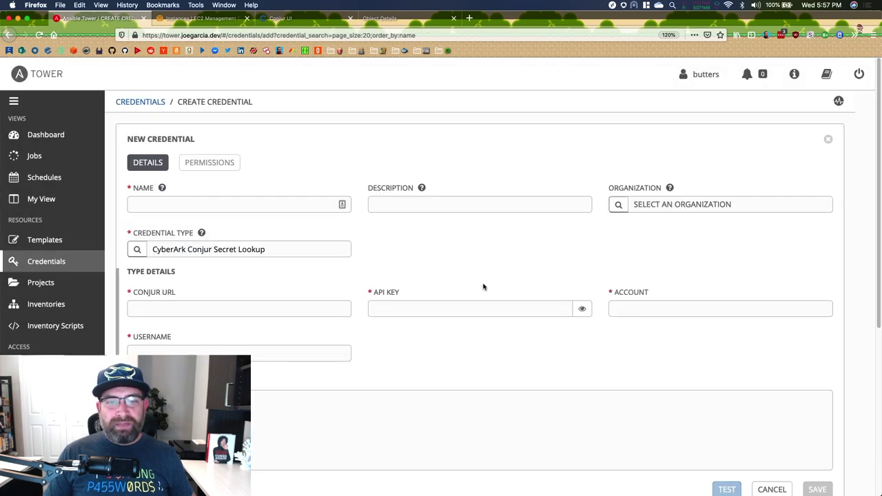
click(193, 353)
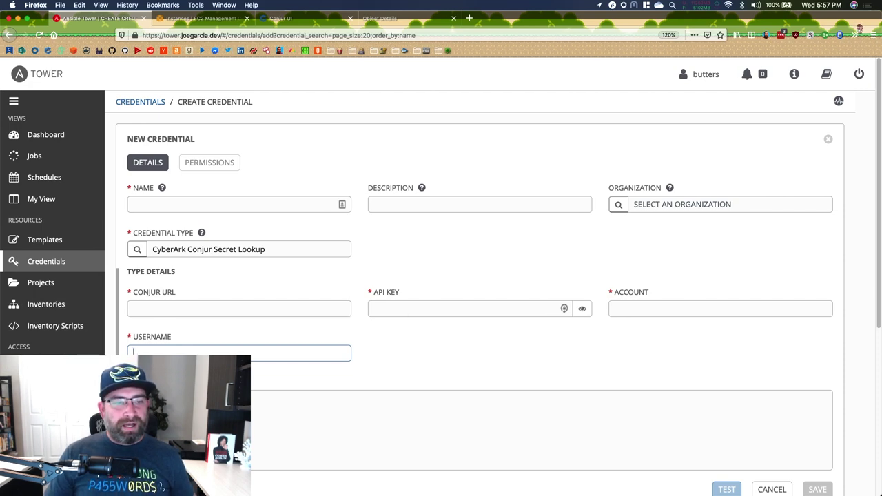
click(41, 410)
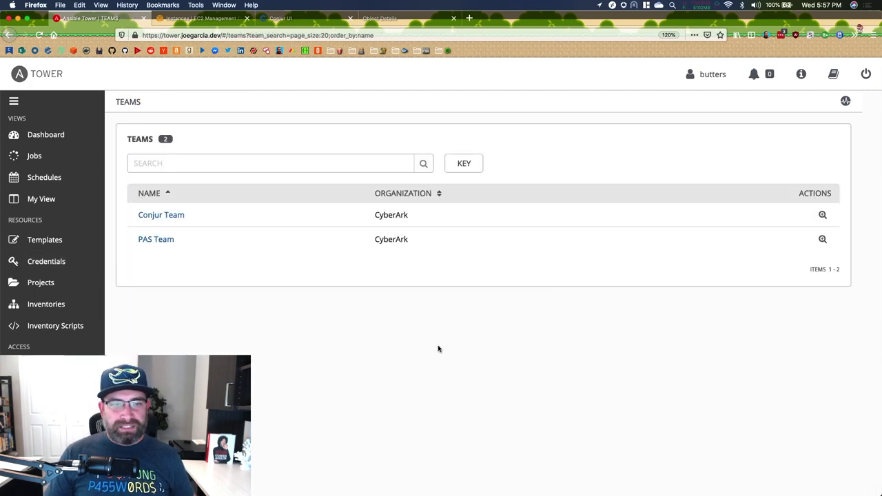